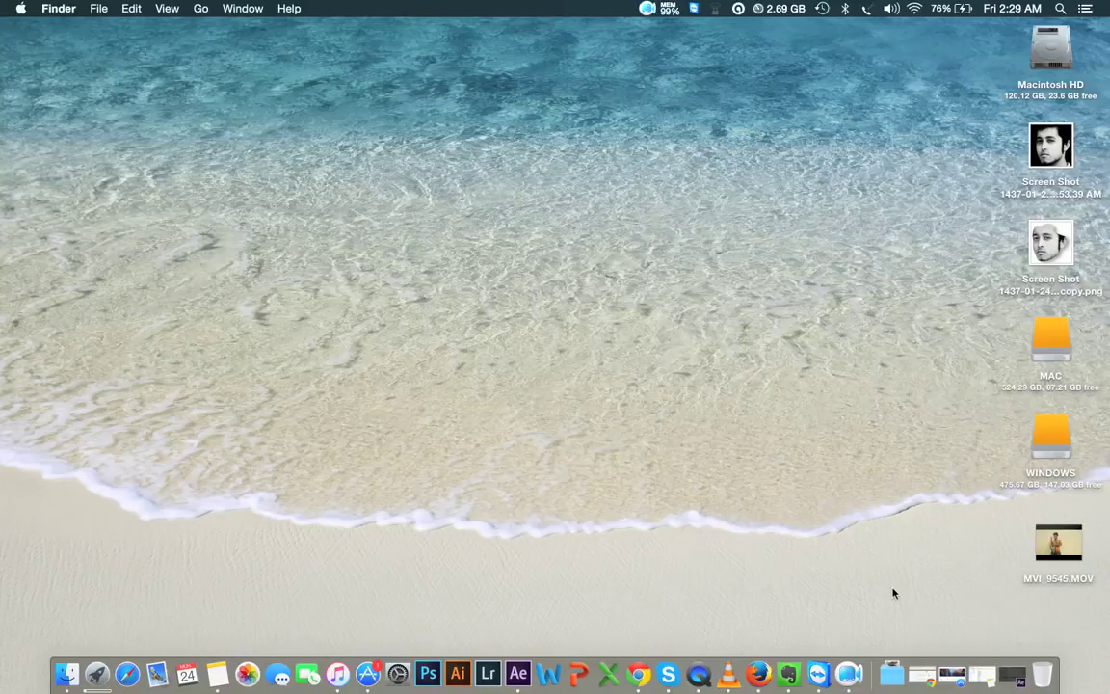
Step: Watch the 'After Effect Magic Fun | Magic Tricks' YouTube video in Chrome, then minimize Chrome
left_click(907, 656)
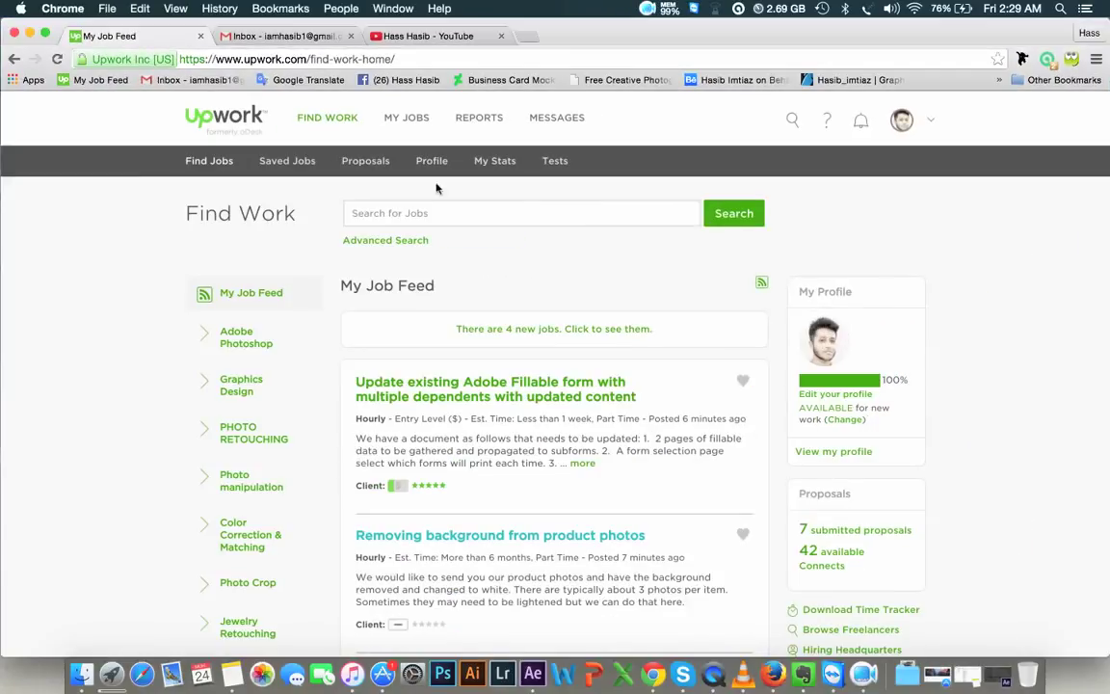
left_click(385, 36)
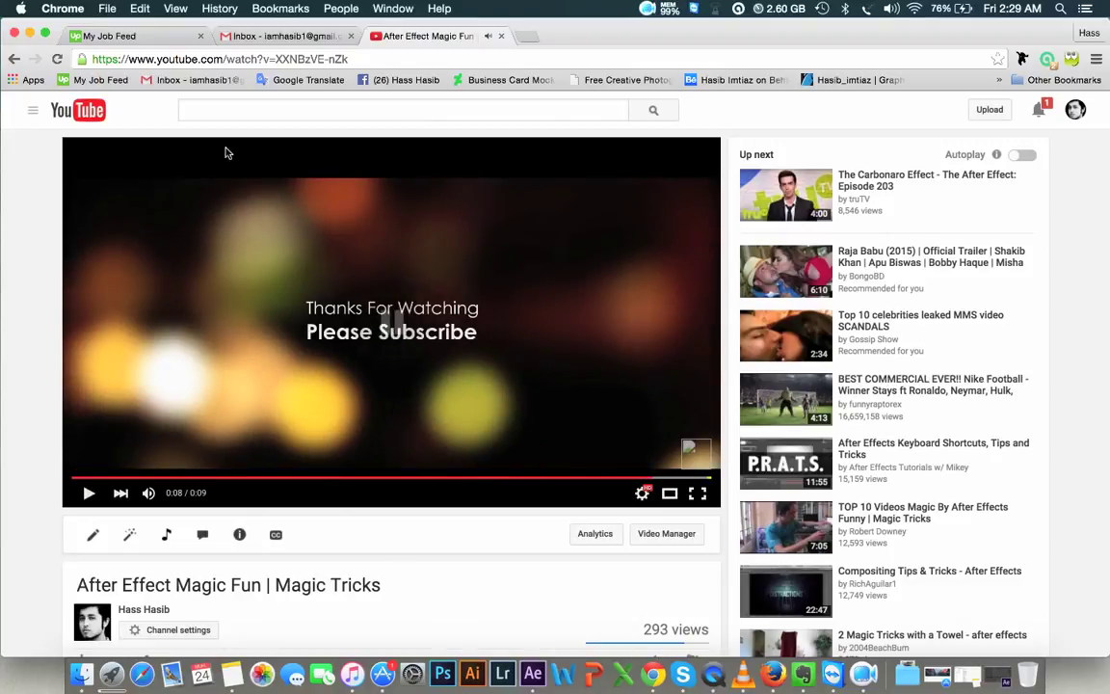
left_click(31, 36)
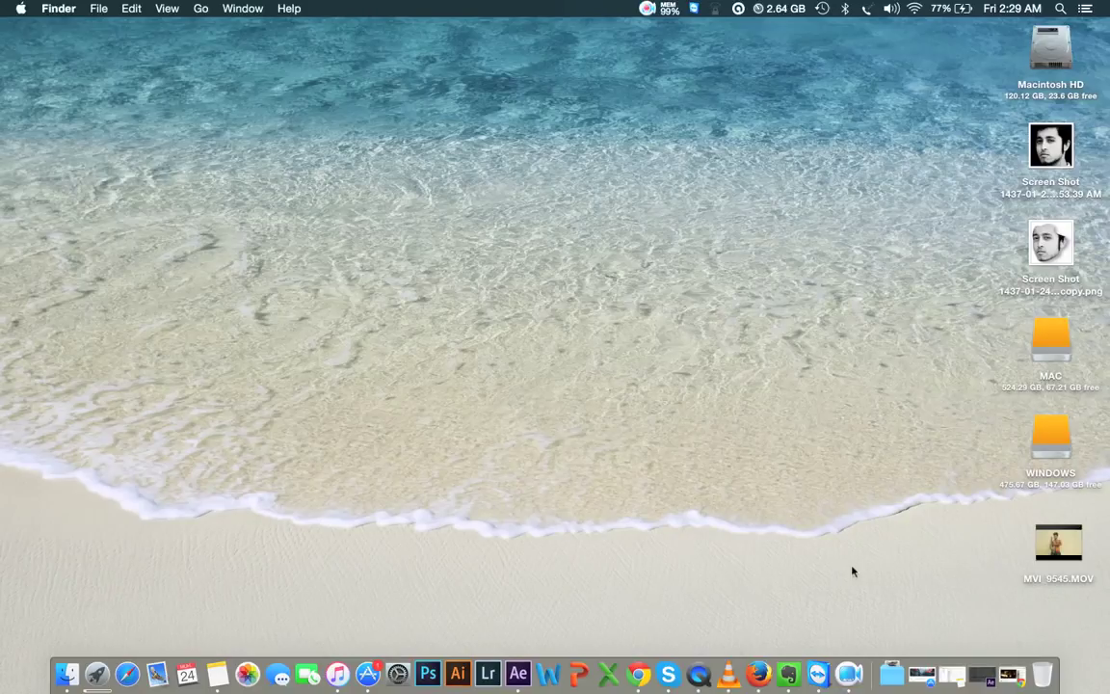
mouse_move(1070, 563)
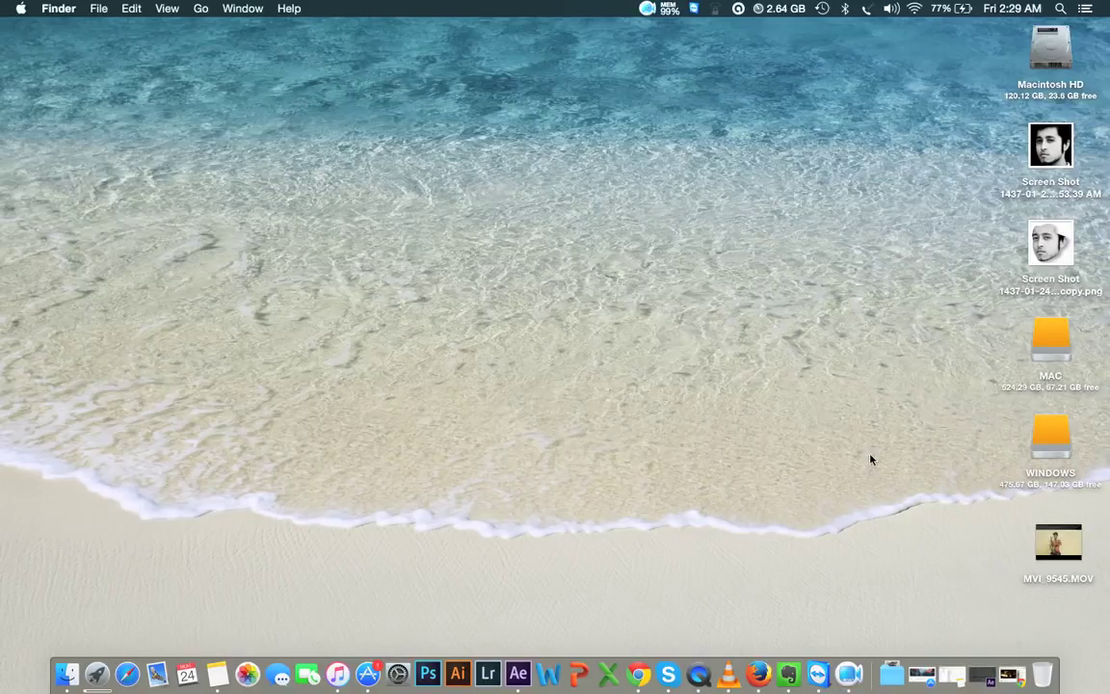
left_click(1055, 539)
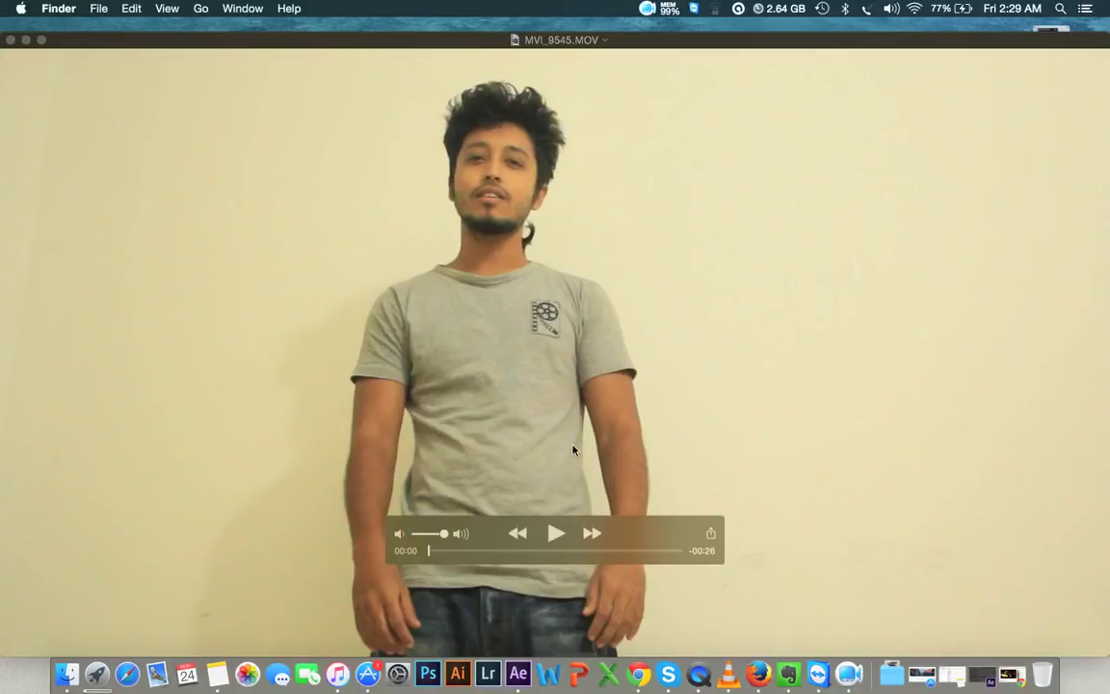
left_click(556, 532)
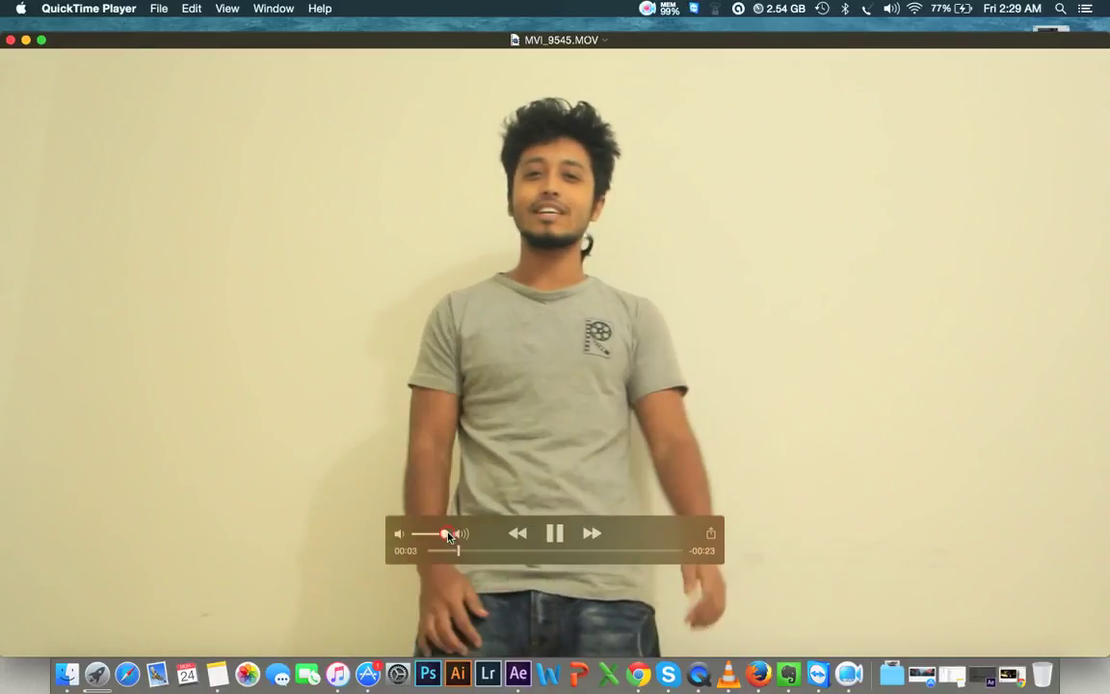
left_click_drag(447, 536, 422, 536)
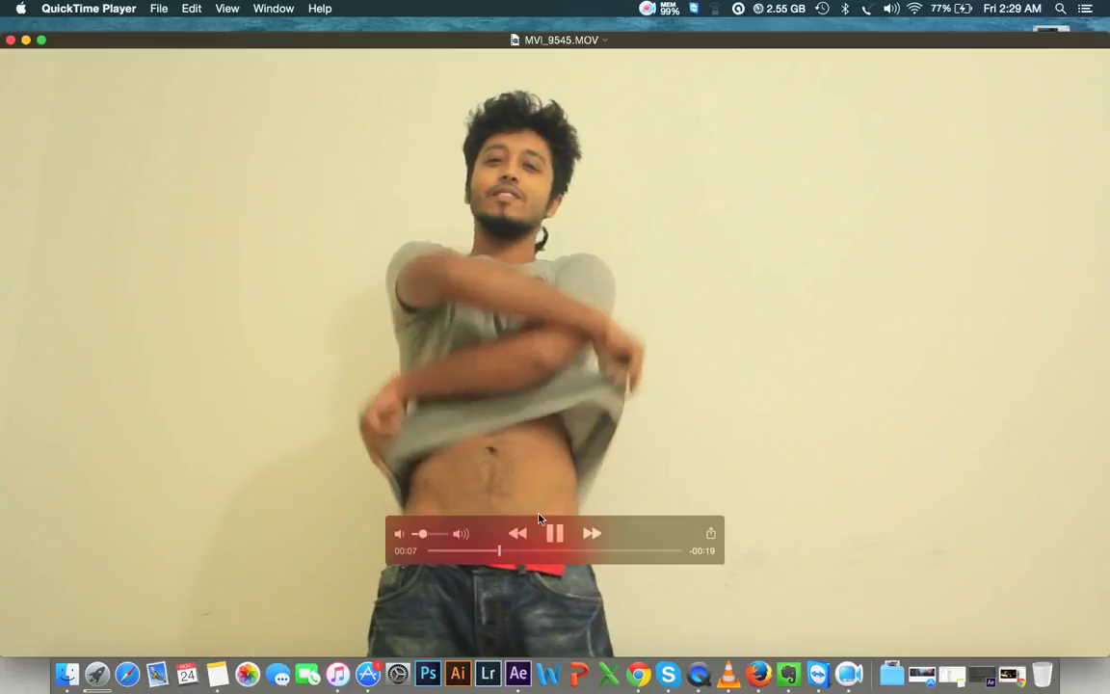
left_click_drag(502, 550, 479, 551)
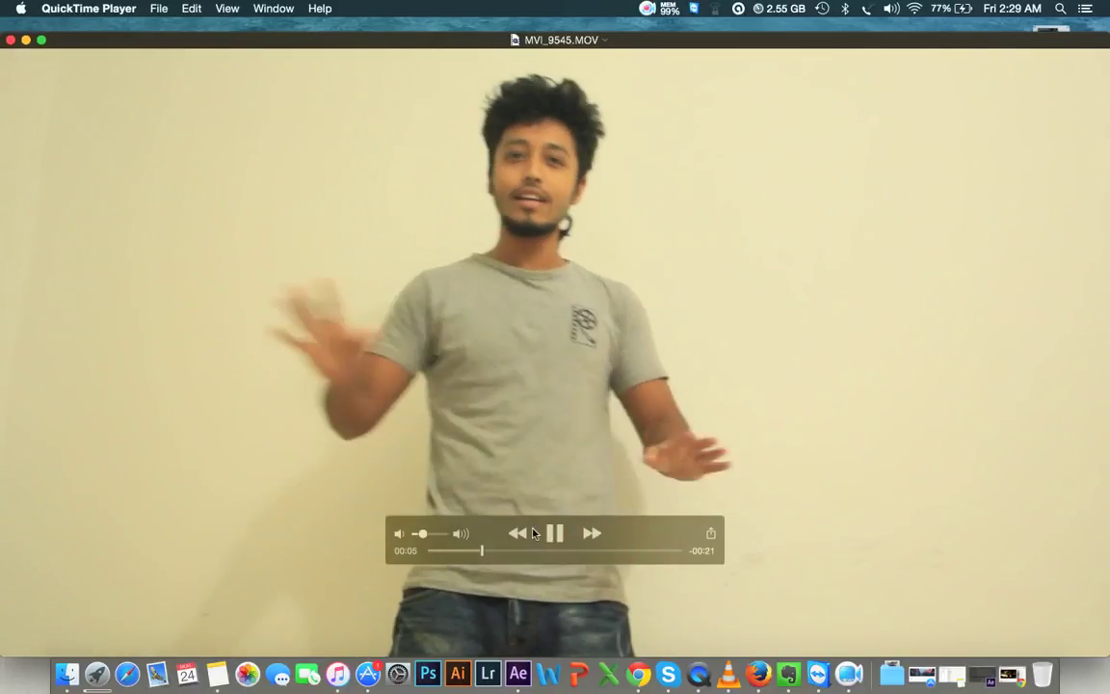
left_click(450, 552)
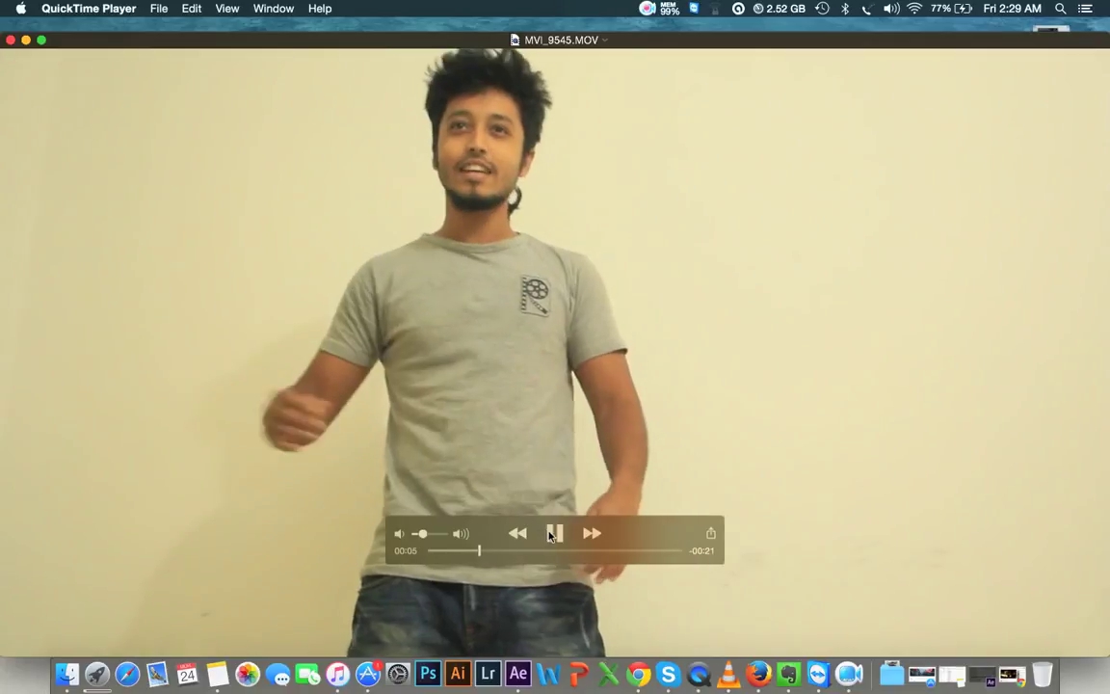
left_click(553, 534)
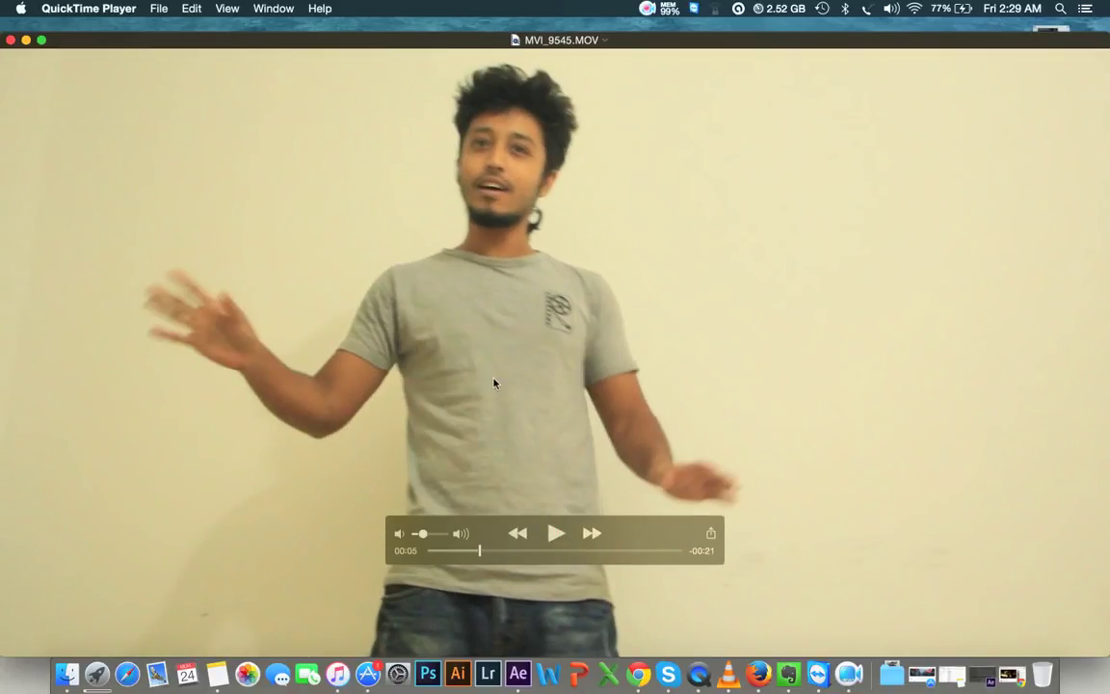
left_click(553, 534)
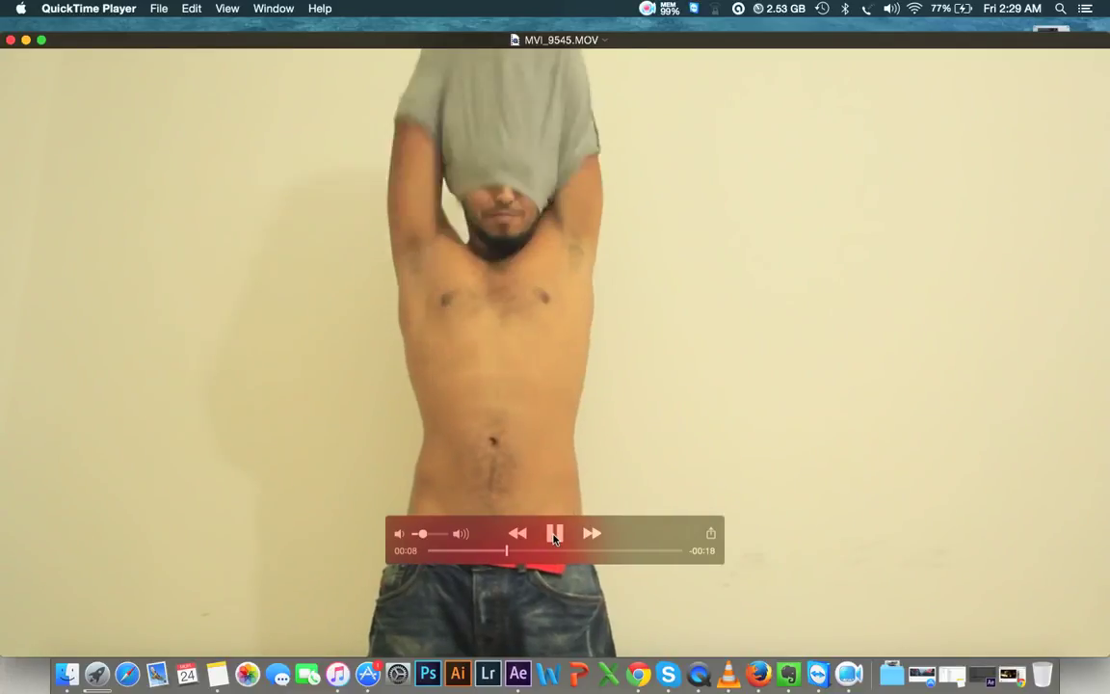
left_click(566, 550)
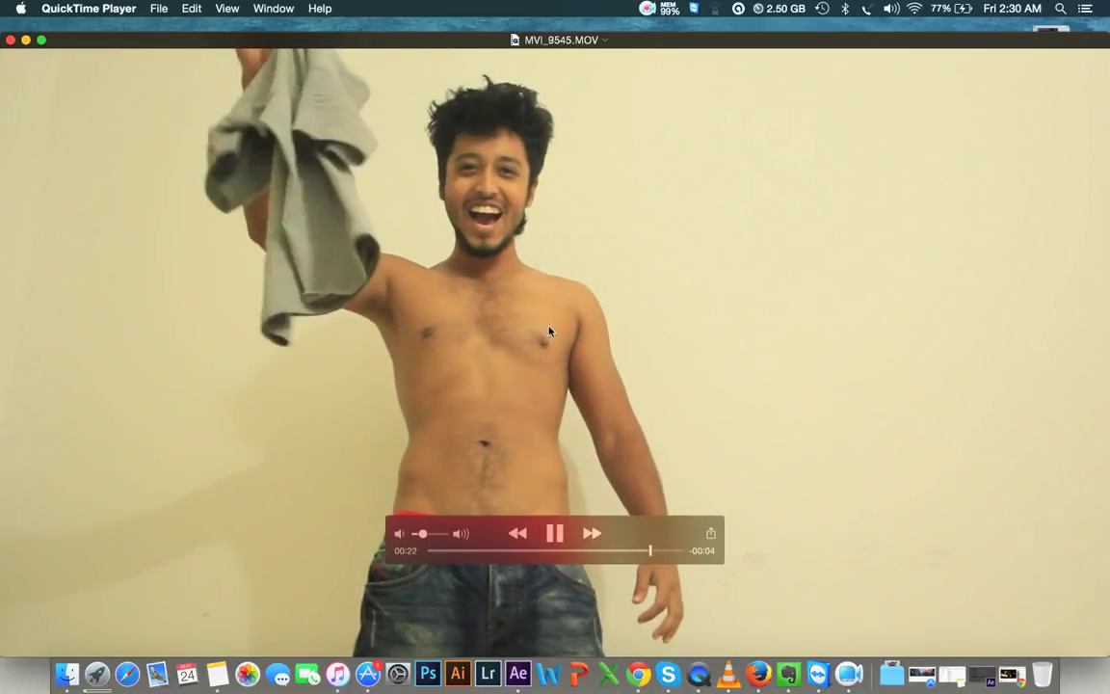
left_click(543, 526)
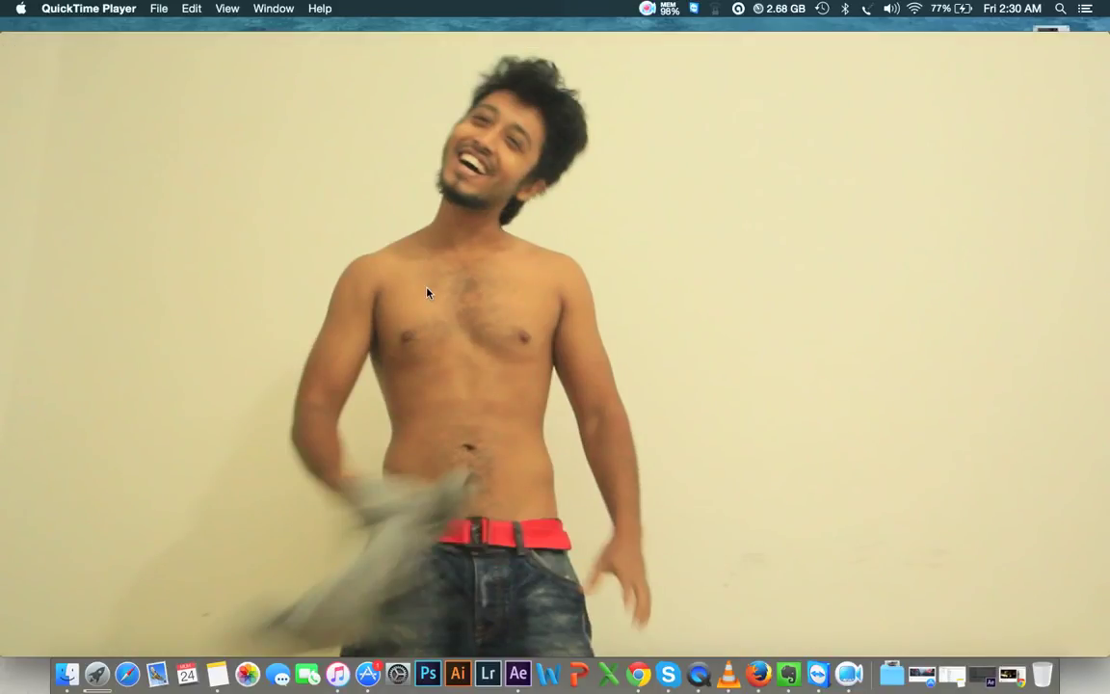
left_click(10, 39)
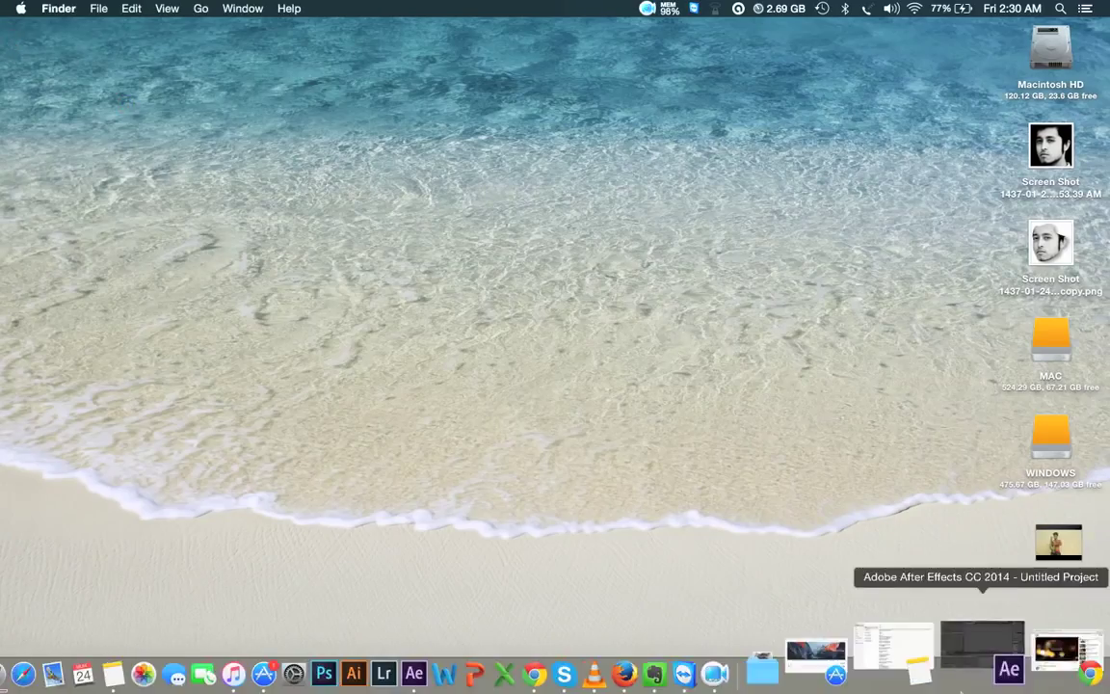
Step: Bring After Effects to the front and open the Project panel's item options
left_click(1001, 667)
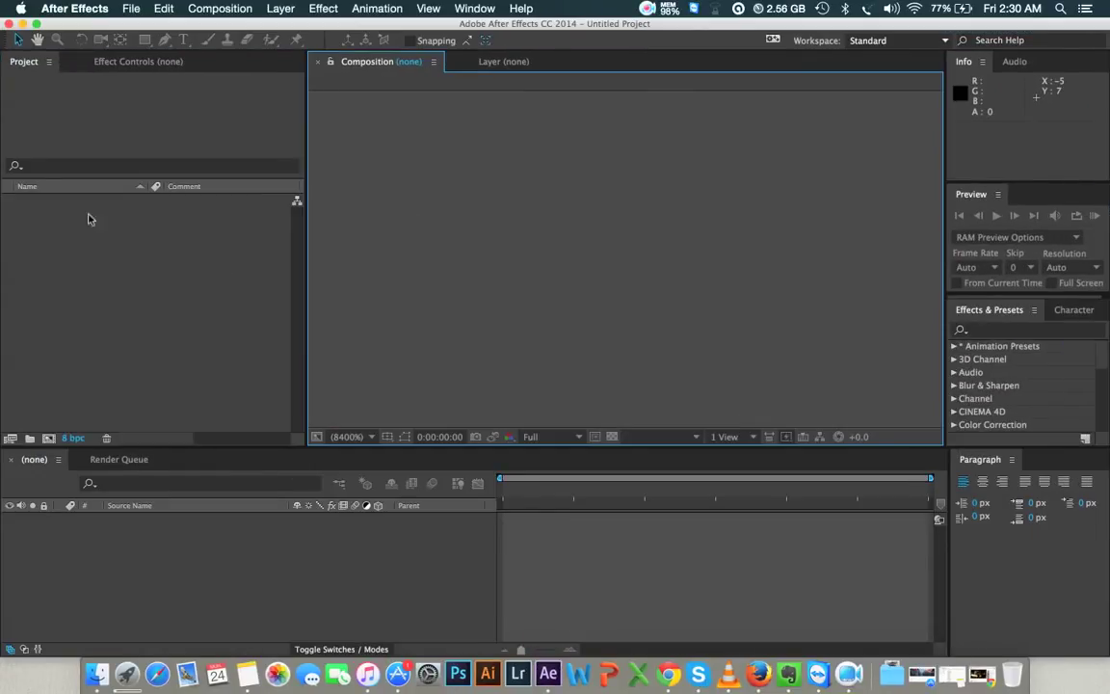
left_click(115, 278)
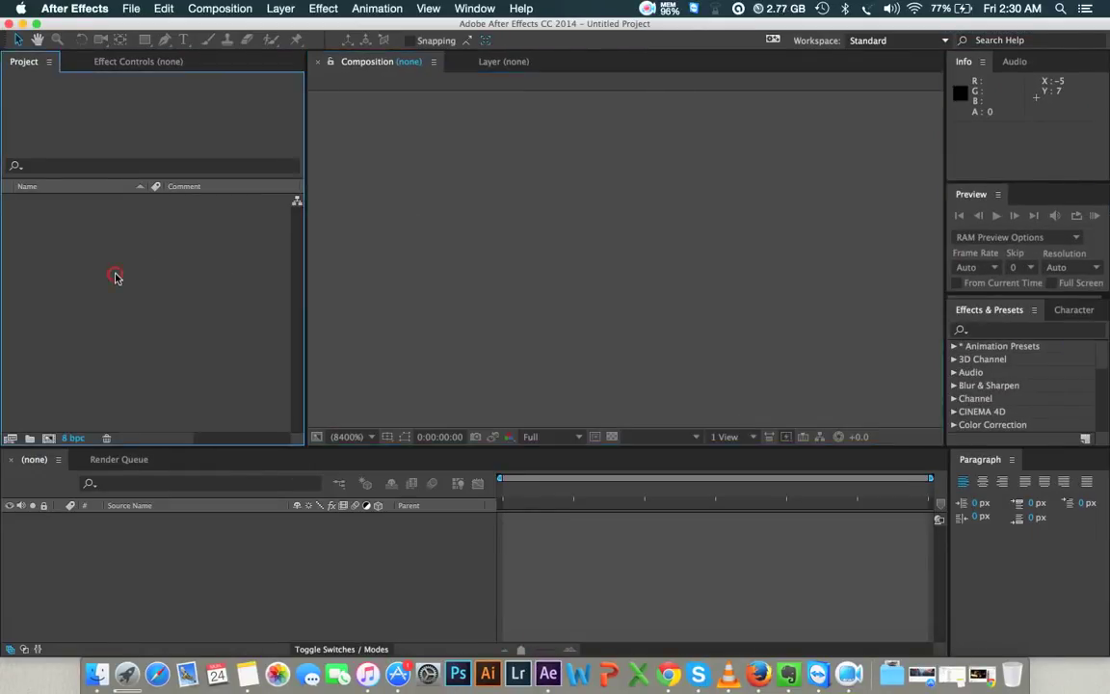
right_click(126, 274)
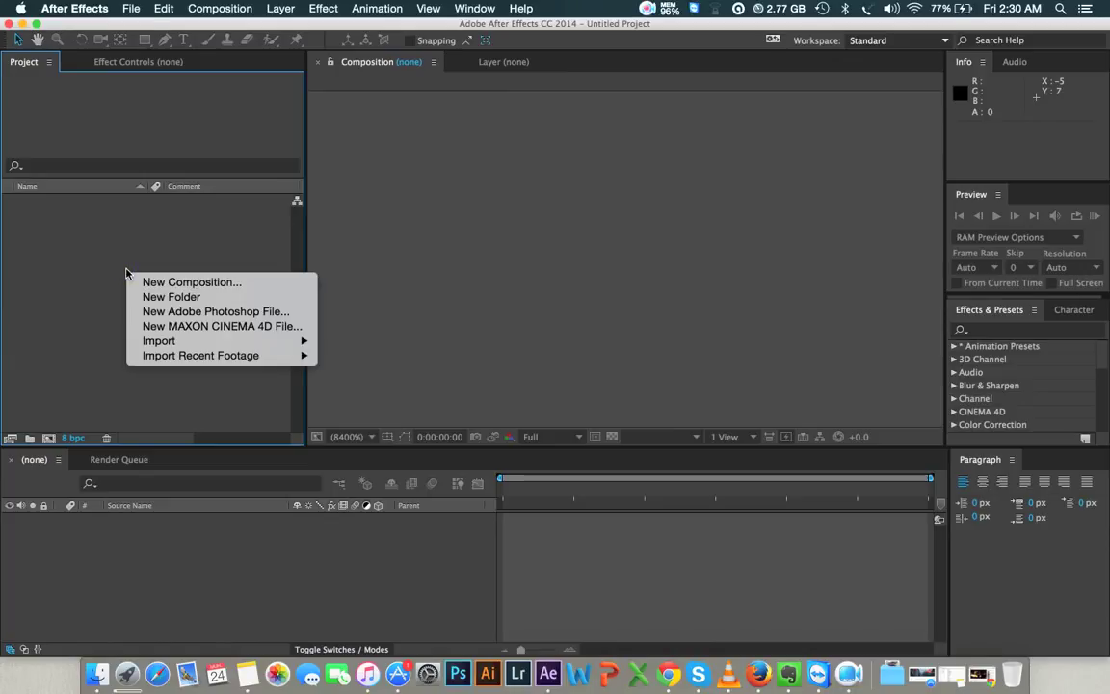
right_click(82, 258)
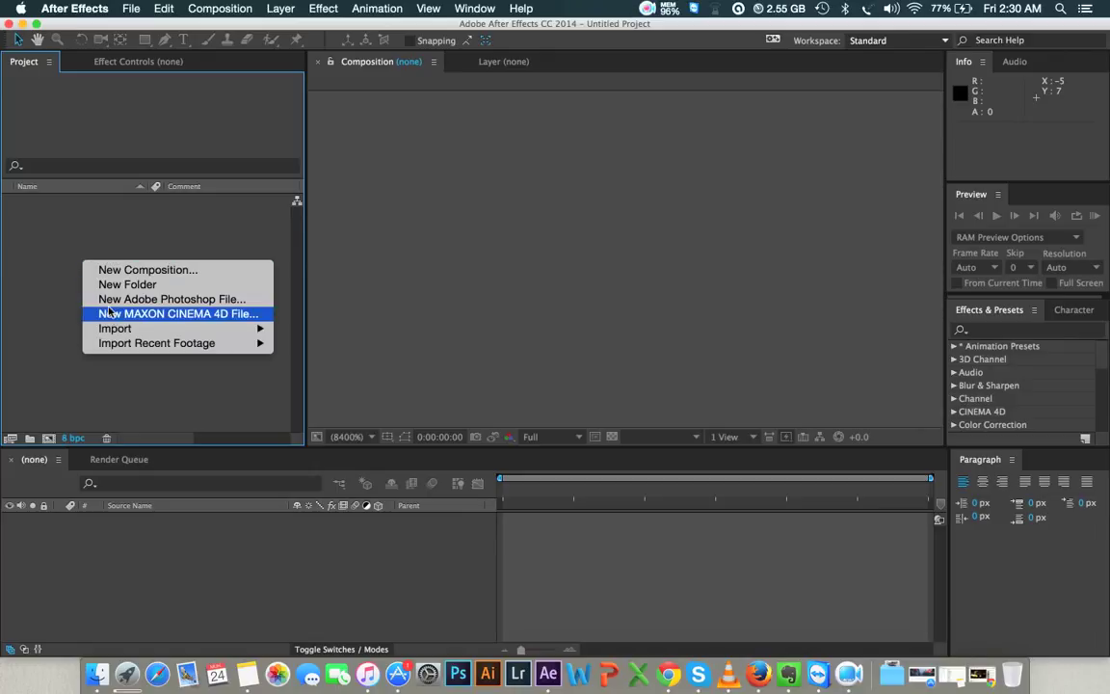
Step: Start a new composition from the Composition menu, then cancel its settings
left_click(230, 8)
left_click(229, 10)
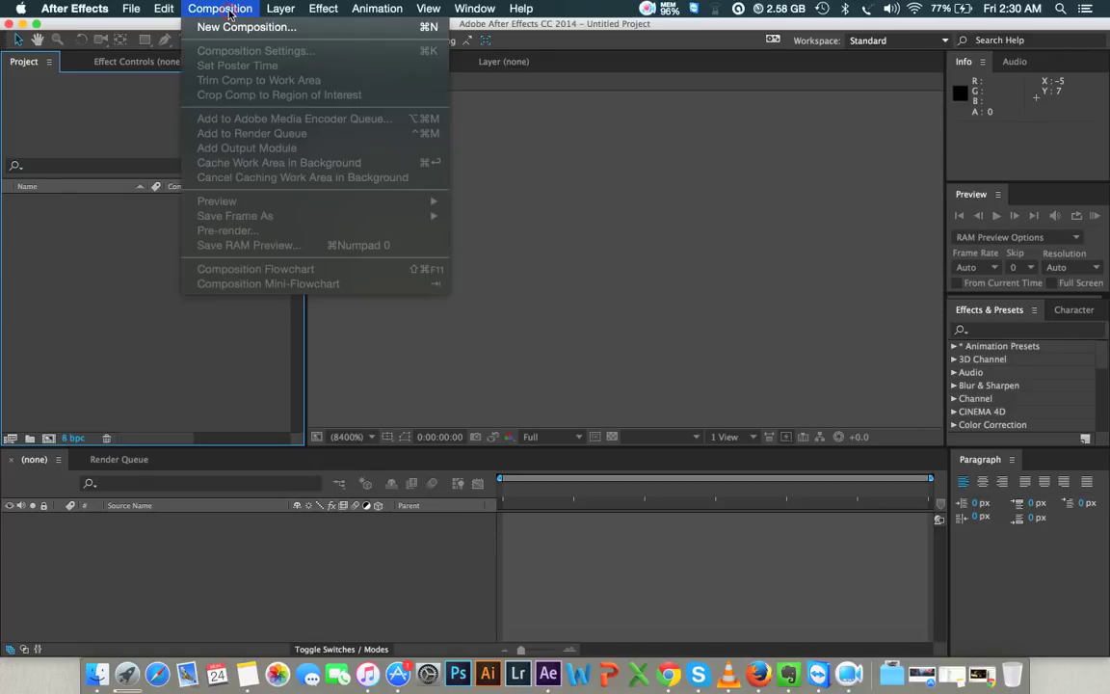
left_click(223, 28)
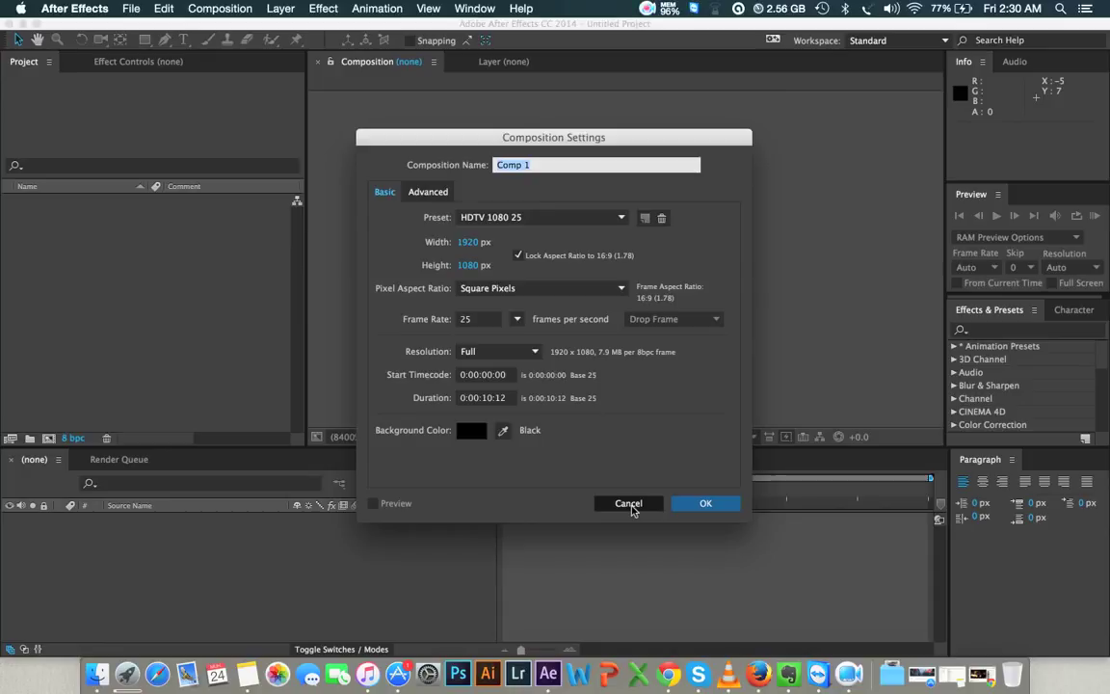
left_click(629, 504)
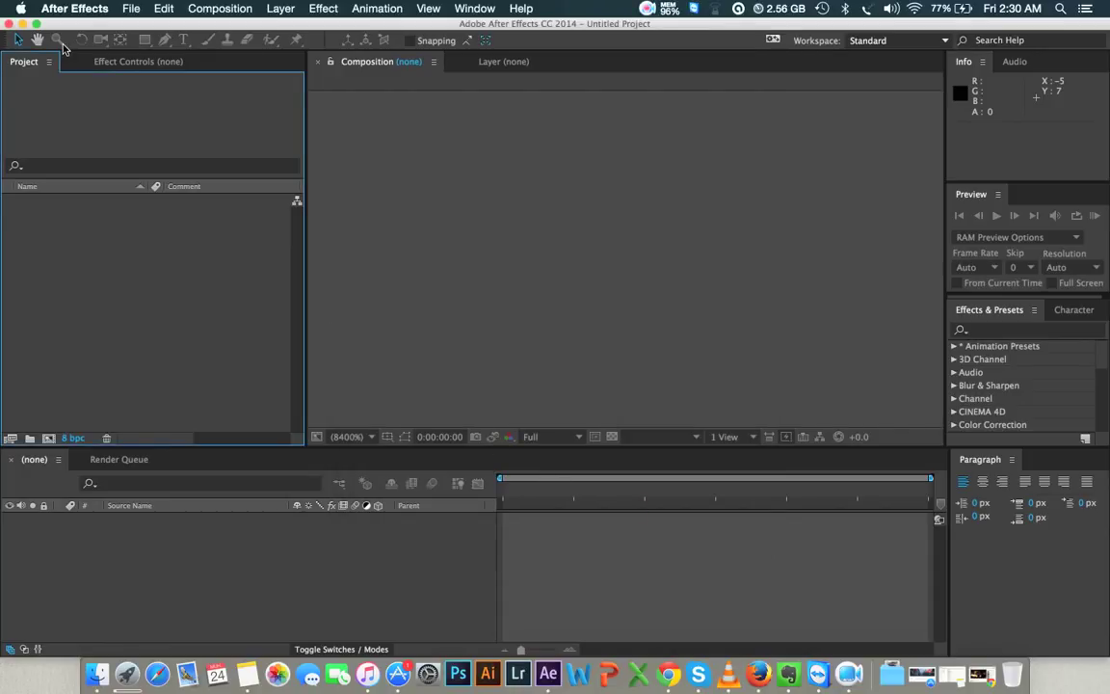
Step: Import MVI_9545.MOV from the Desktop into the project as a single file
right_click(103, 255)
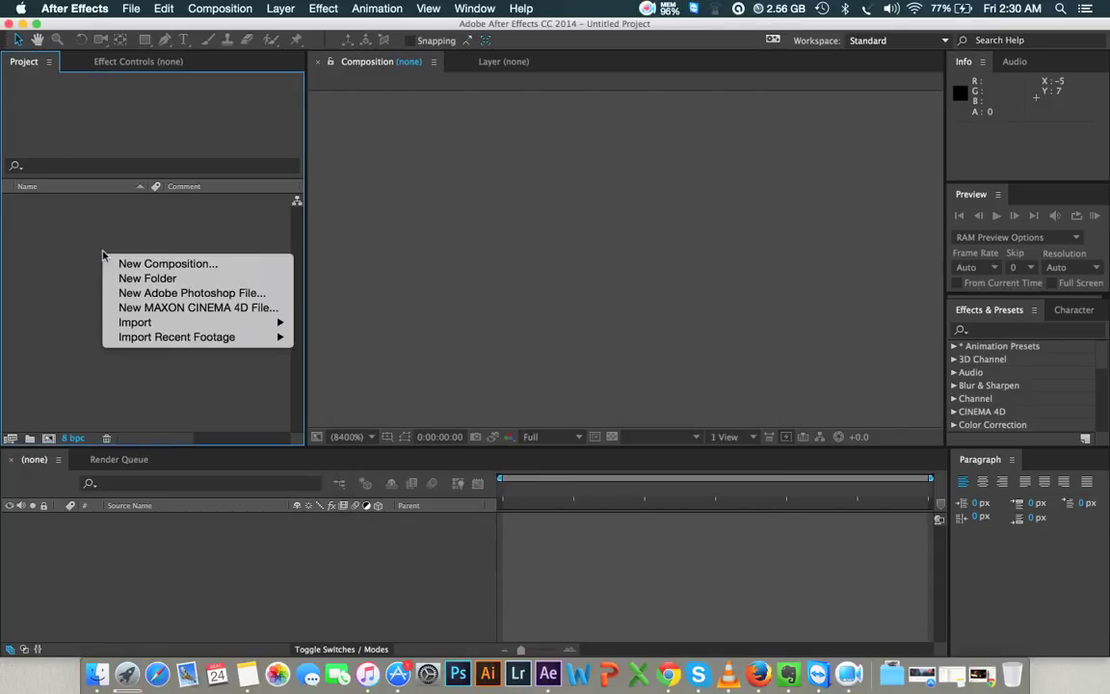
mouse_move(186, 321)
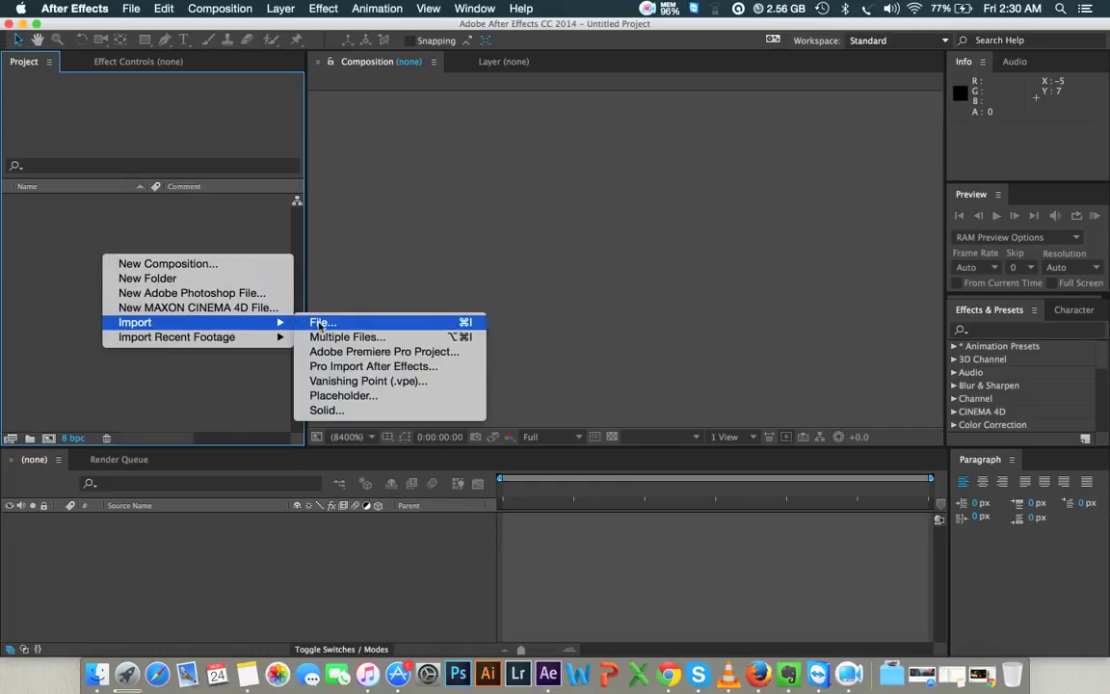
left_click(320, 322)
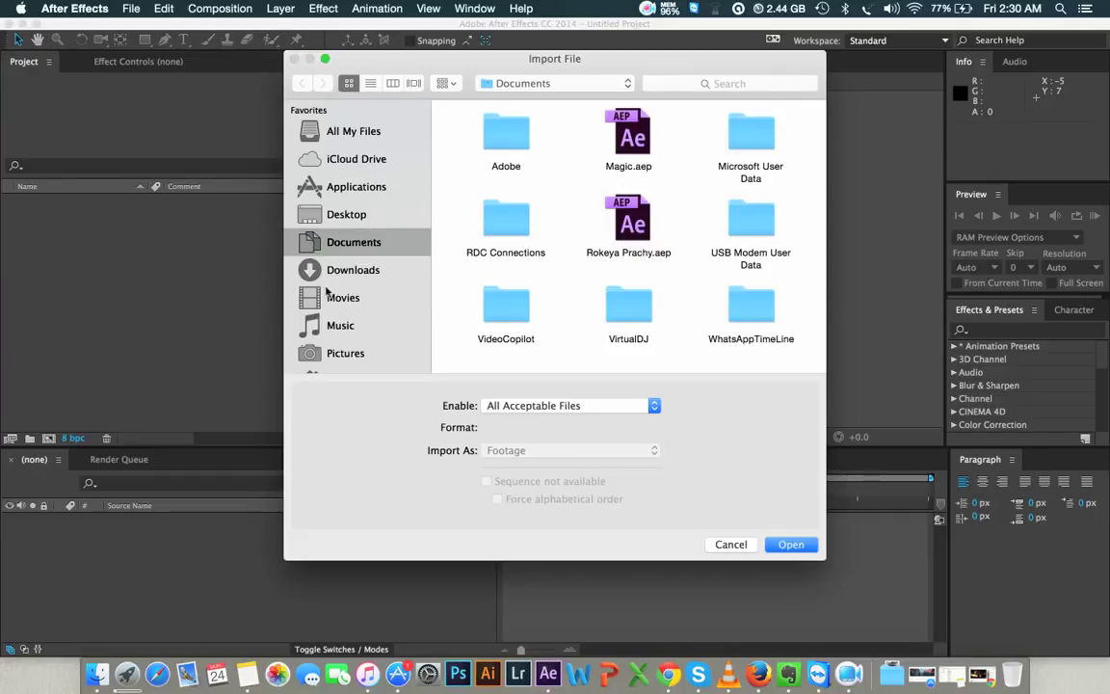
left_click(354, 222)
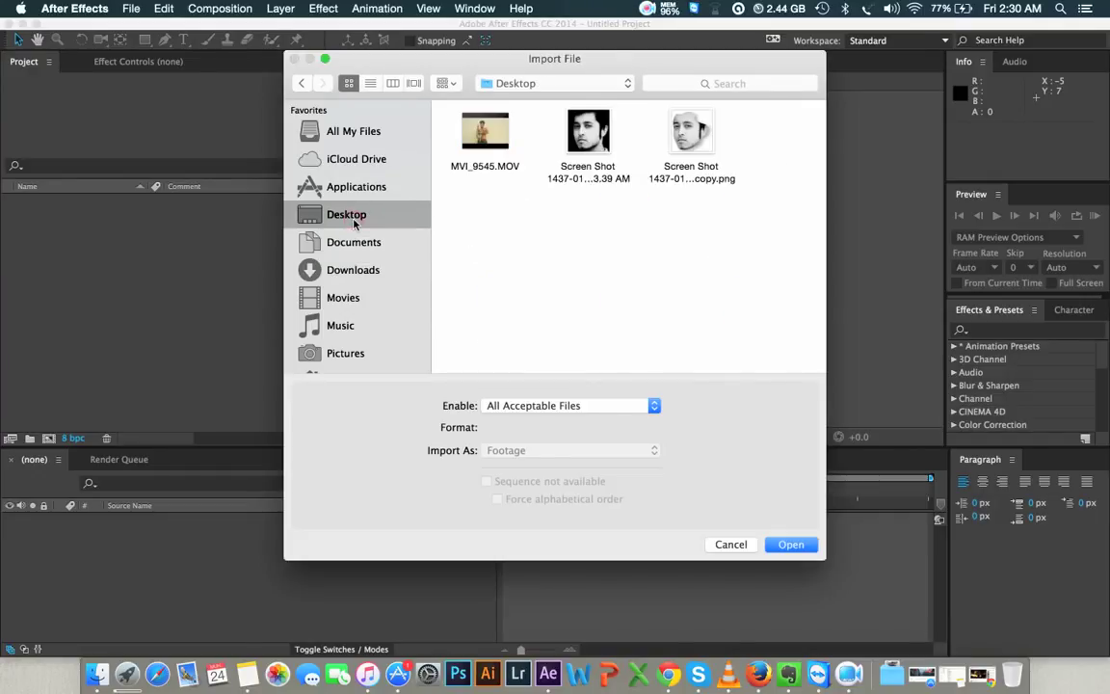
left_click(479, 124)
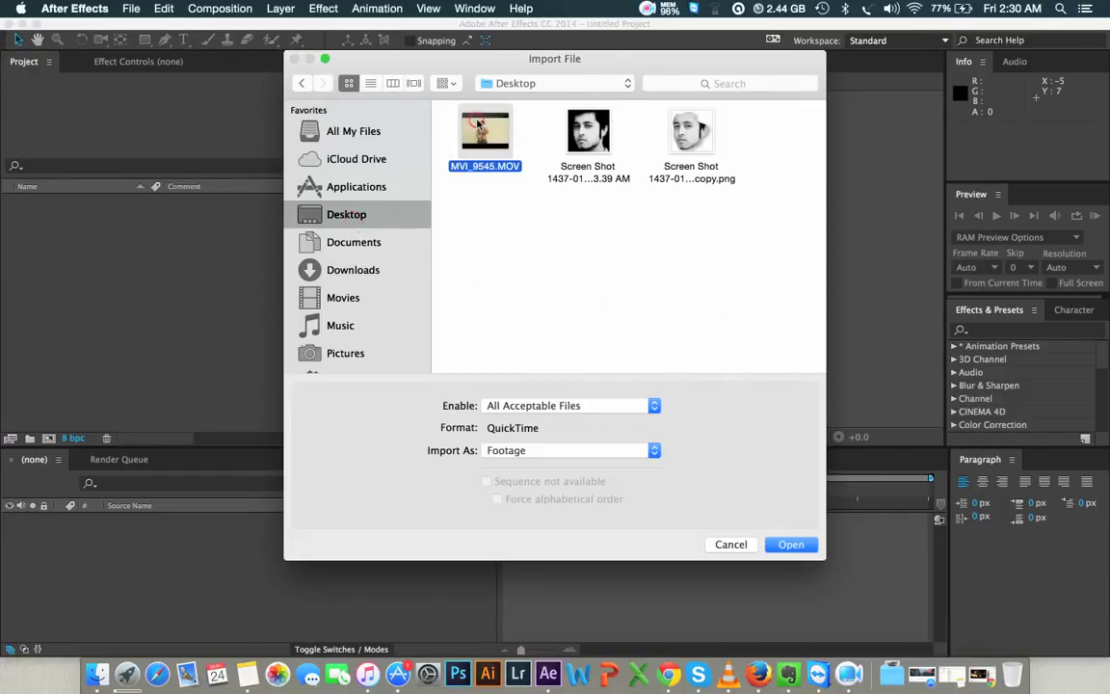
left_click(780, 545)
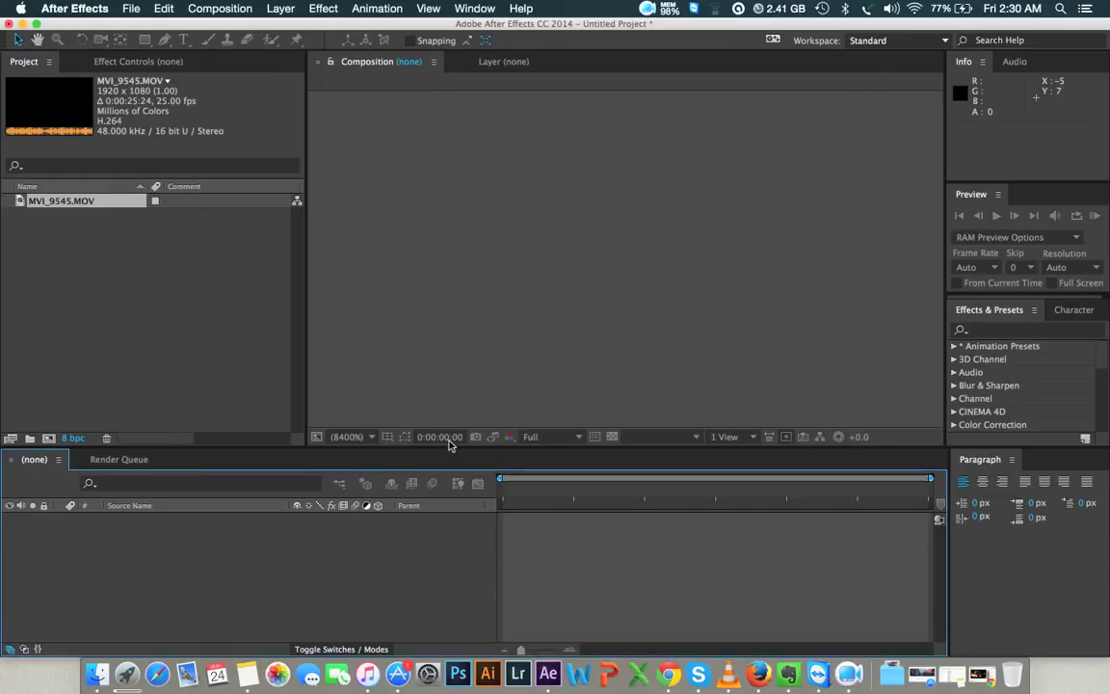
Step: Create the MVI_9545 composition from the clip, scrub it, and RAM-preview the opening frames
left_click_drag(79, 209, 216, 575)
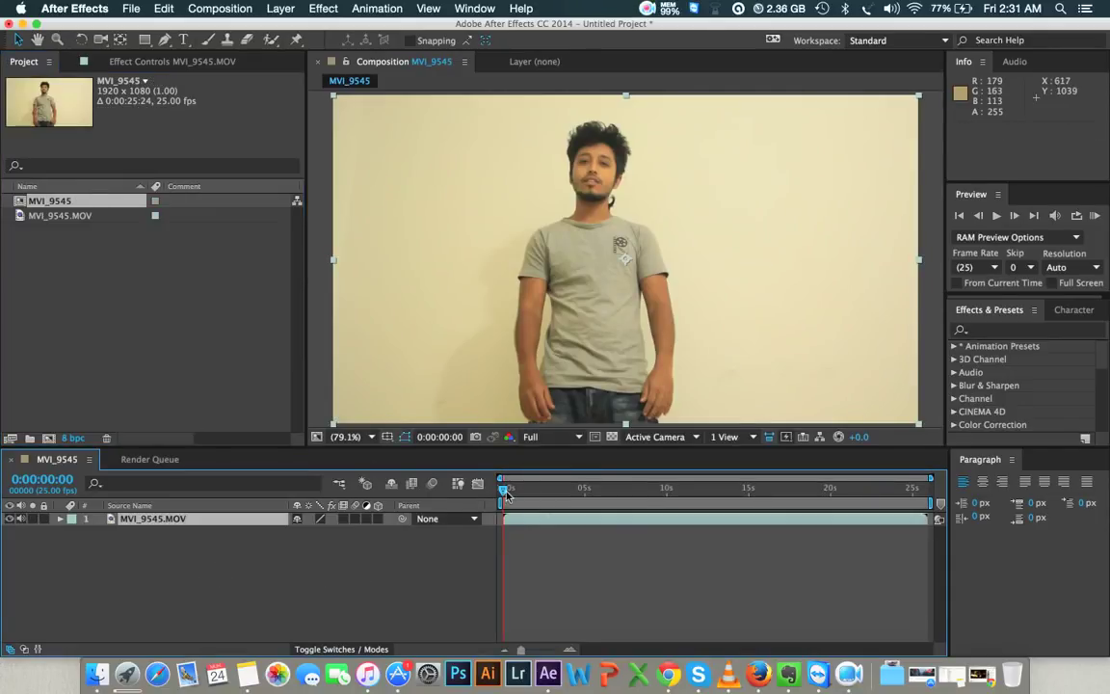
mouse_move(505, 494)
left_mouse_down()
mouse_move(526, 492)
mouse_move(484, 491)
left_mouse_up()
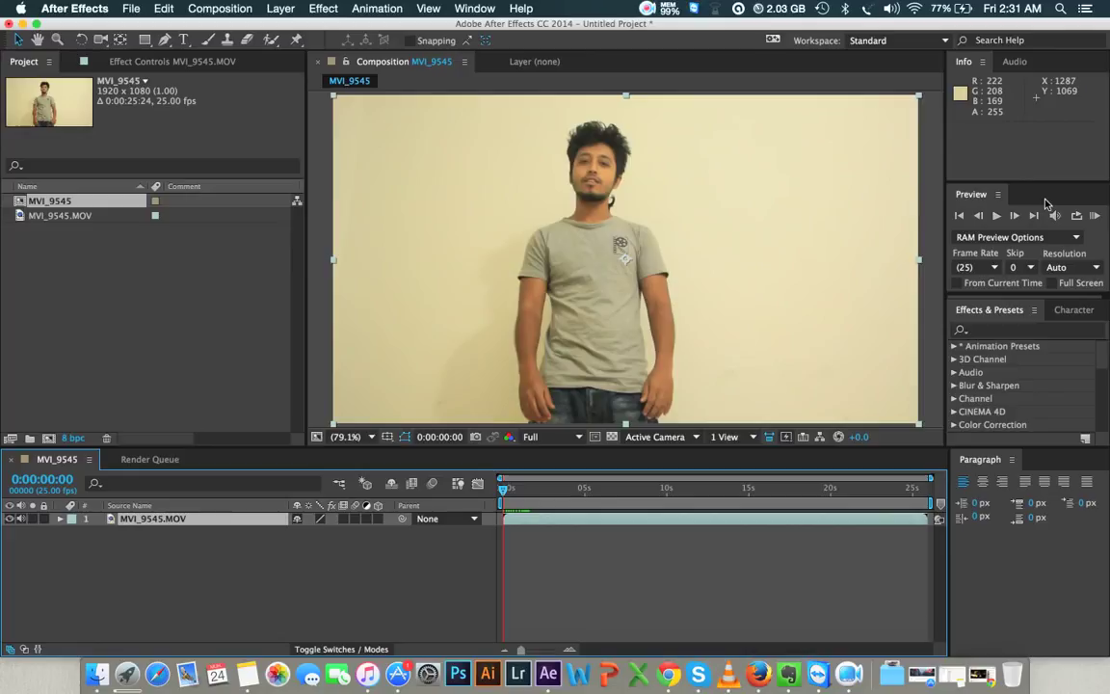
left_click(1094, 215)
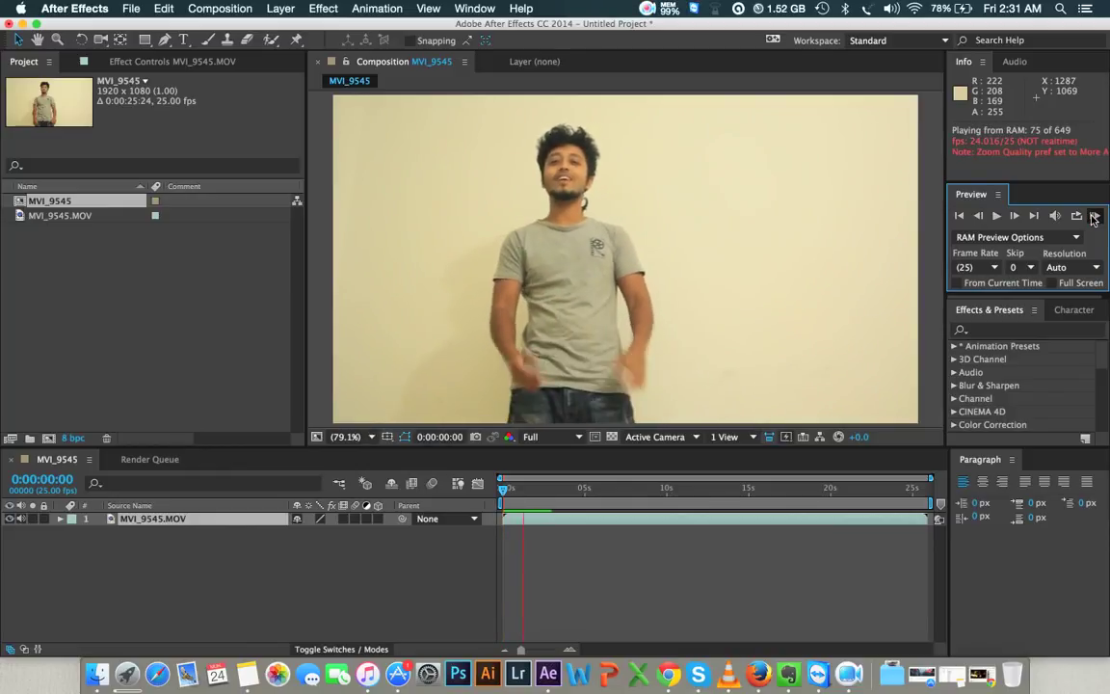
left_click(1094, 217)
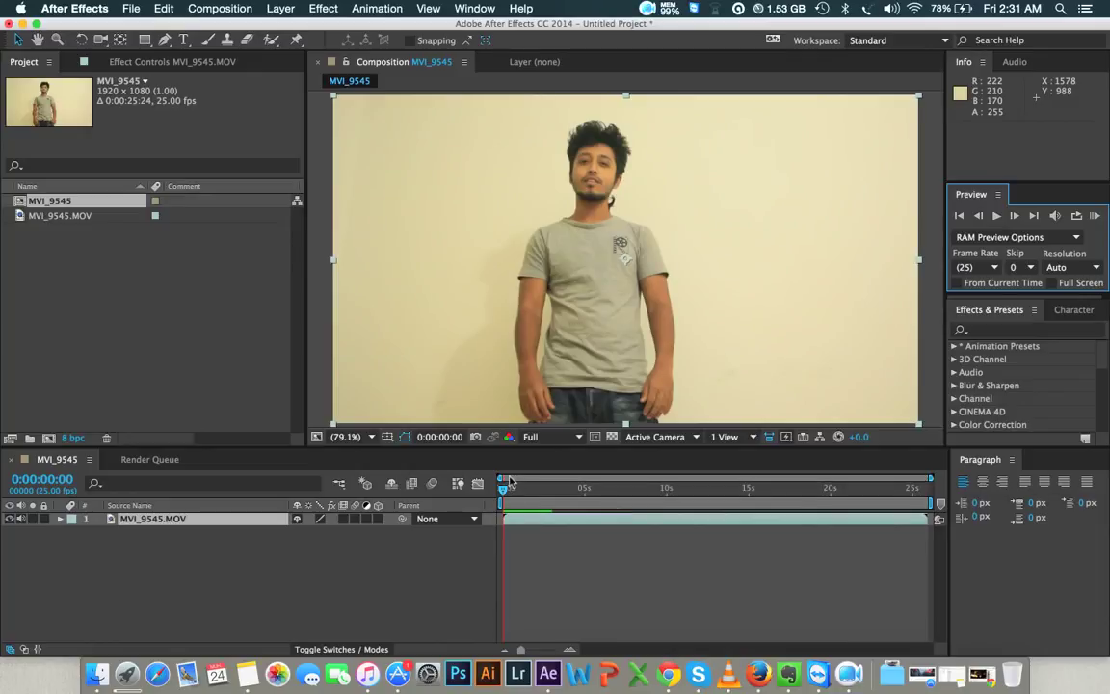
Step: Start the work area at 0:00:00:13 and trim the composition to the work area
left_click_drag(505, 492, 516, 520)
key("b")
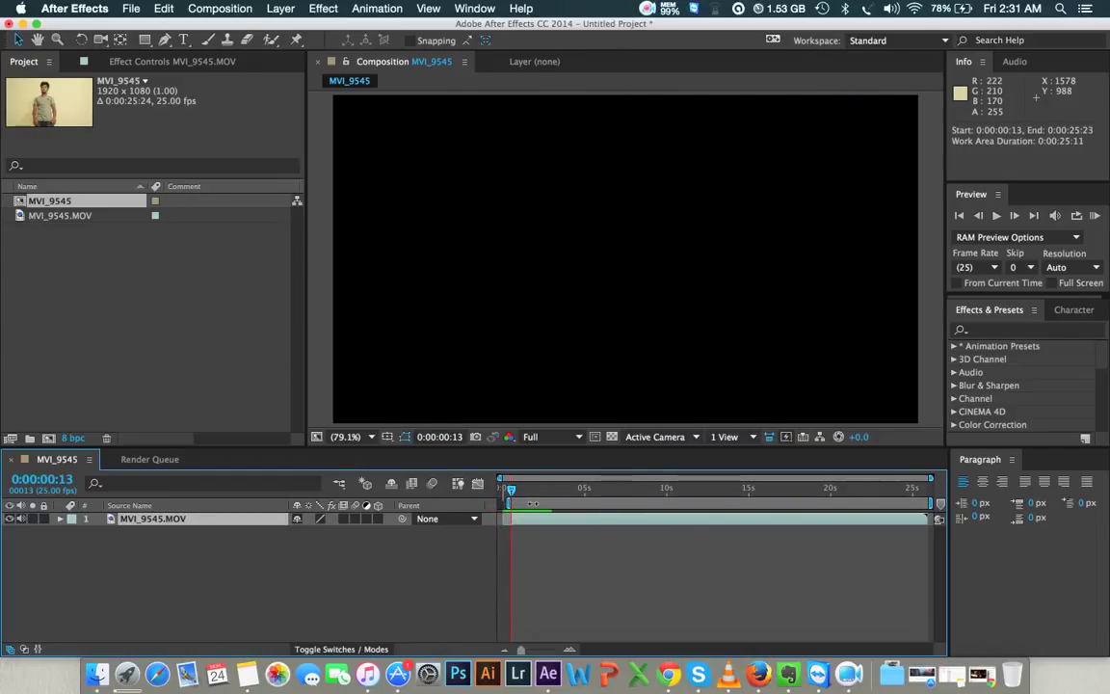
right_click(531, 505)
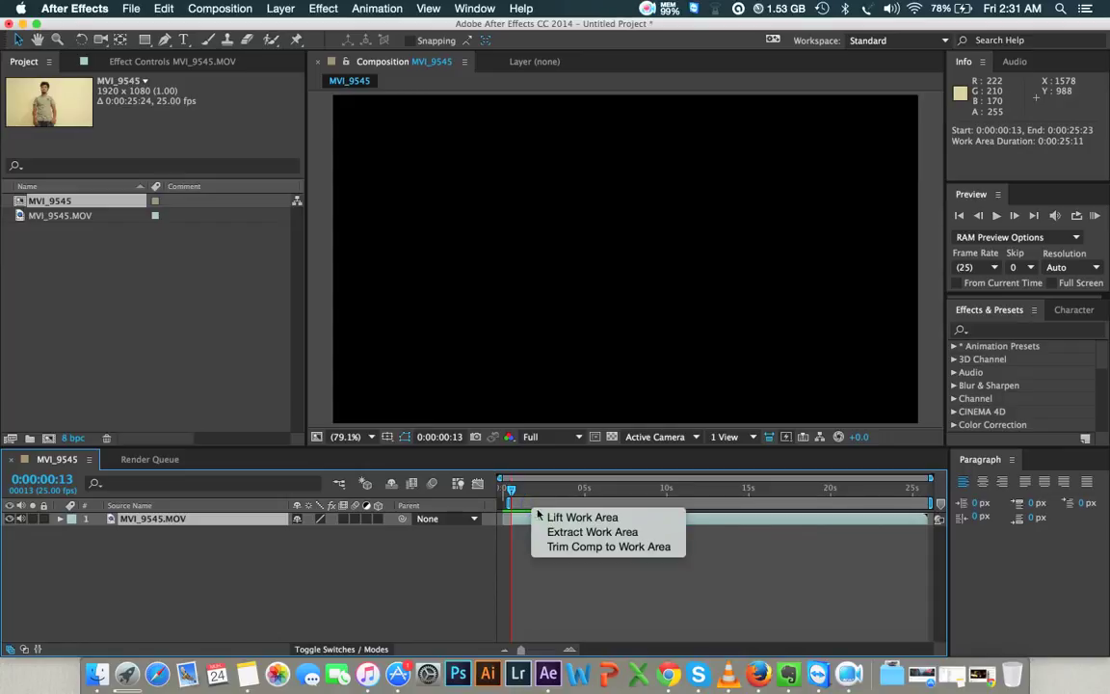
left_click(573, 547)
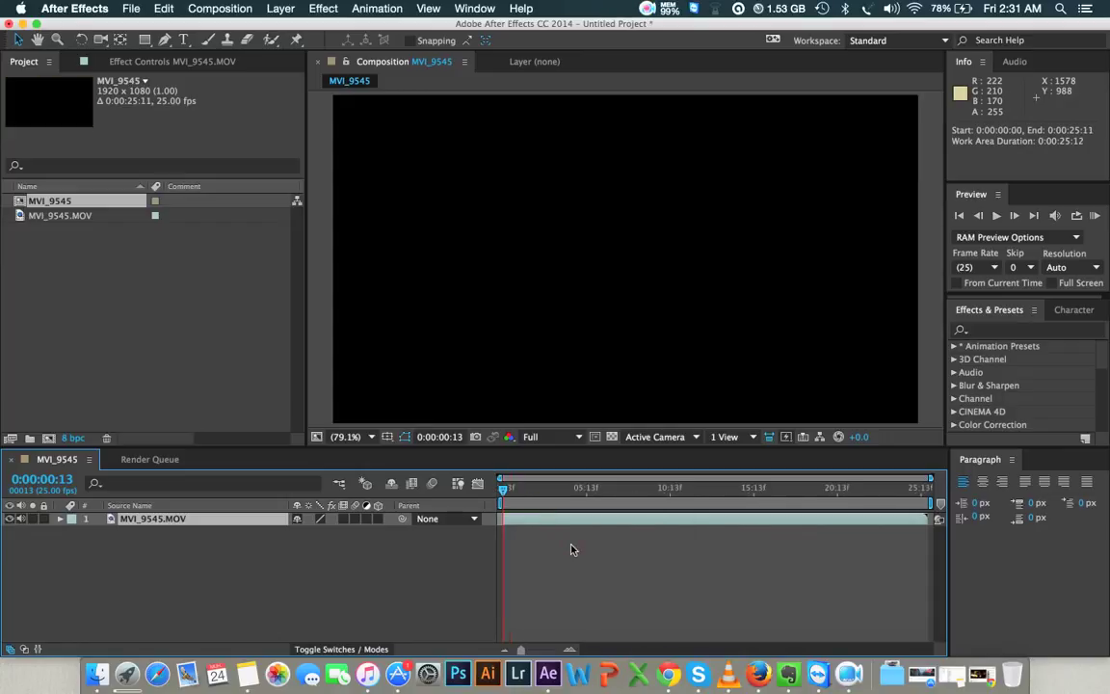
left_click_drag(504, 487, 506, 488)
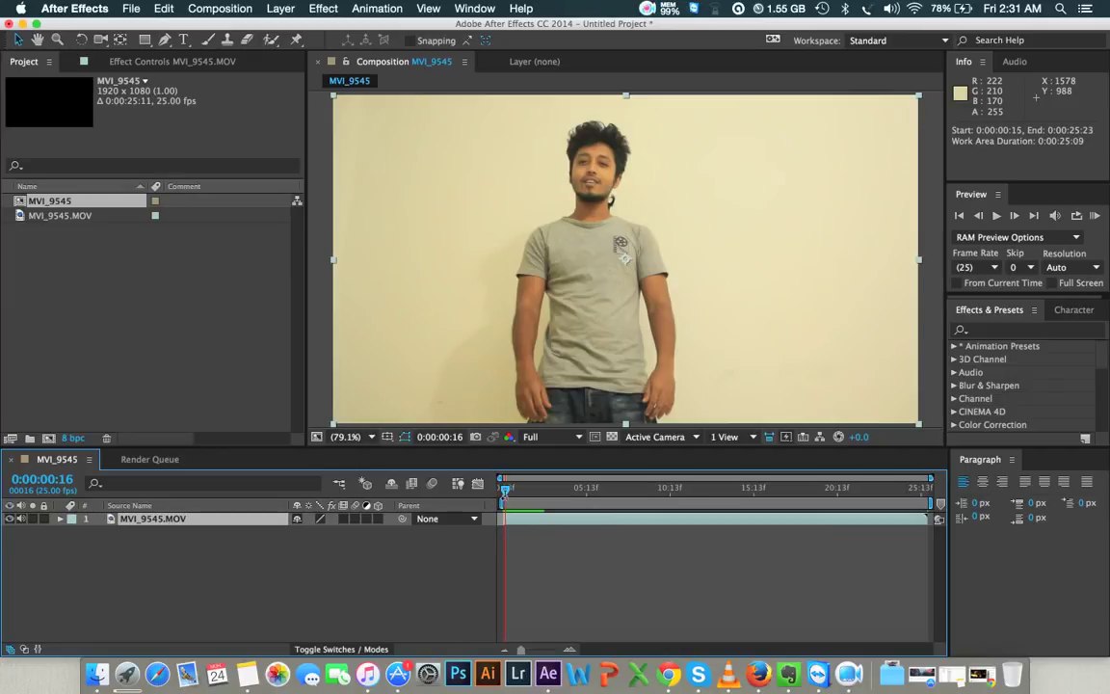
Step: Preview the trimmed comp and extend the layer's in-point five frames earlier
key("space")
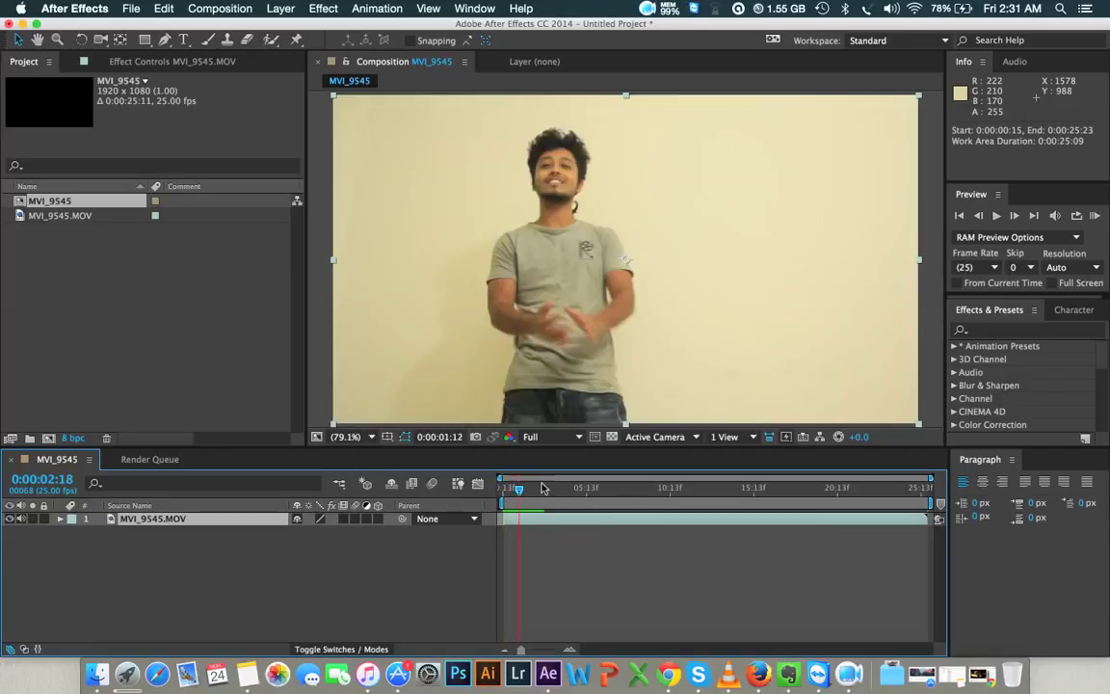
left_click(502, 521)
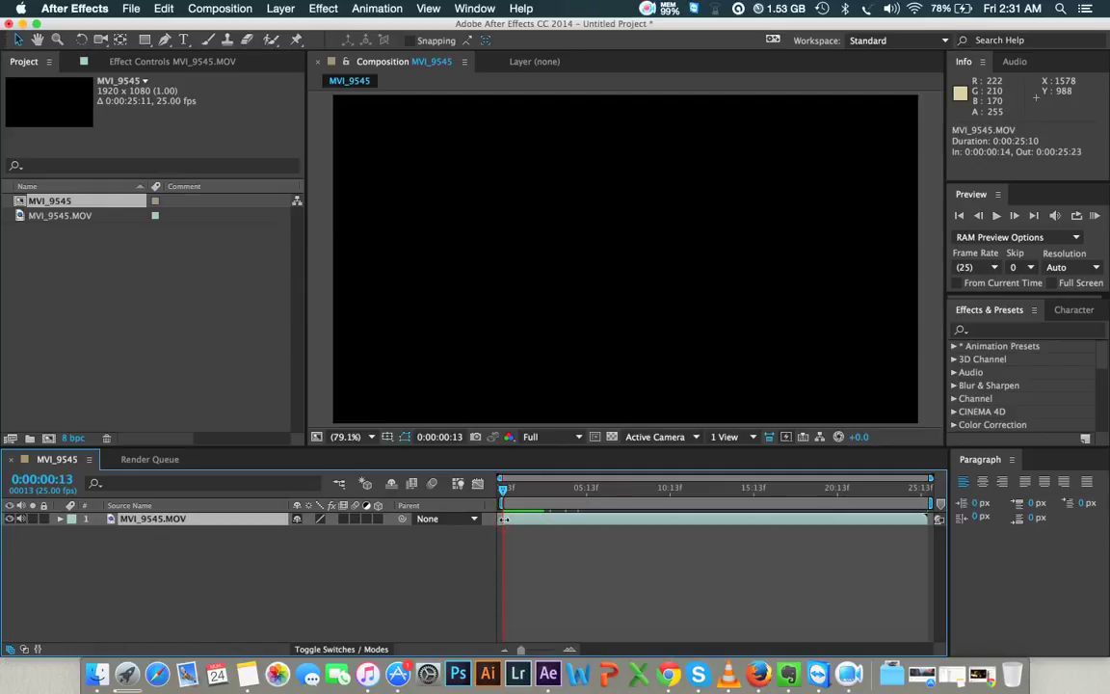
left_click_drag(502, 520, 564, 497)
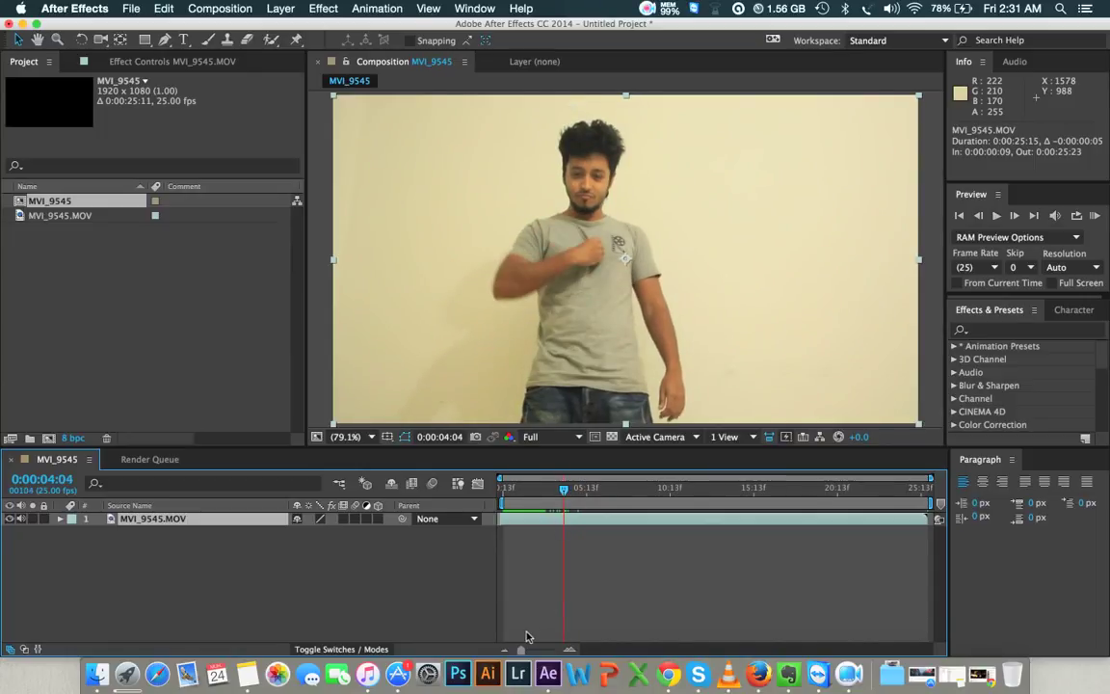
Step: Step frame by frame to 0:00:04:06, where his hand reaches his chest
left_click_drag(520, 650, 557, 654)
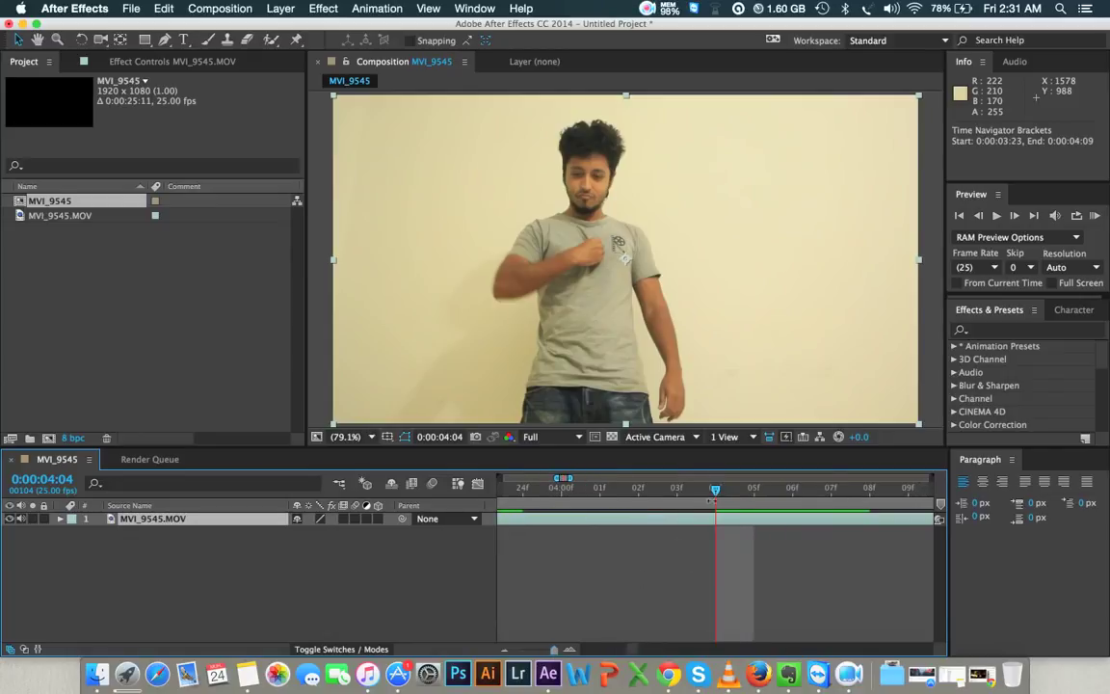
left_click(755, 492)
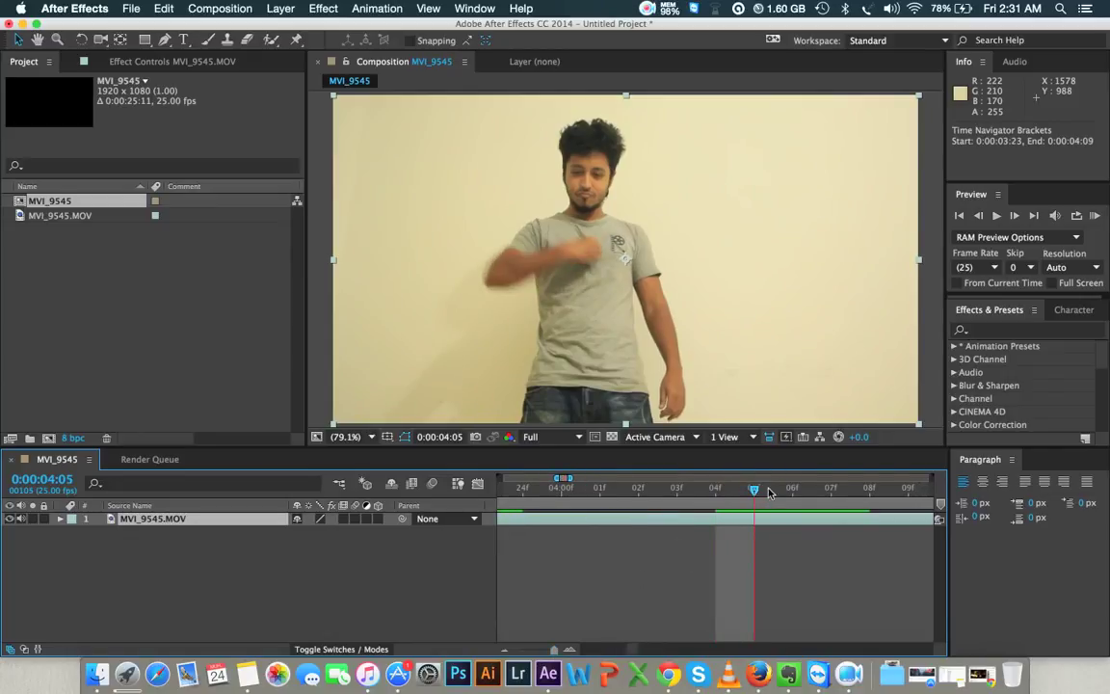
left_click(789, 491)
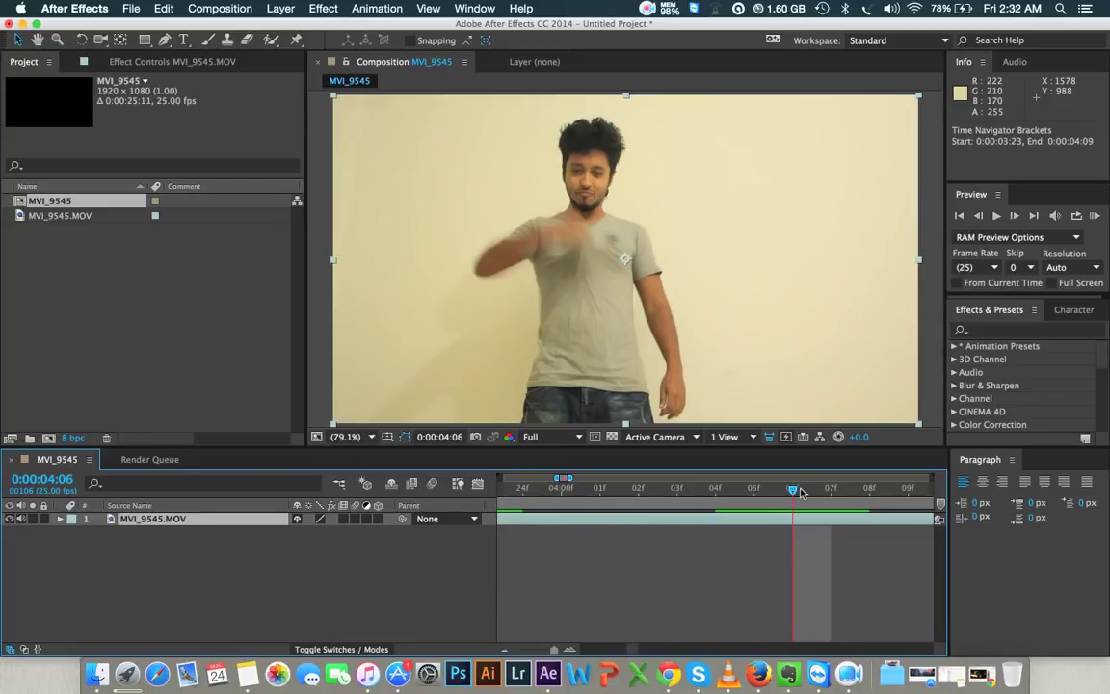
mouse_move(803, 493)
left_mouse_down()
mouse_move(831, 492)
mouse_move(796, 494)
left_mouse_up()
left_click_drag(554, 649, 541, 652)
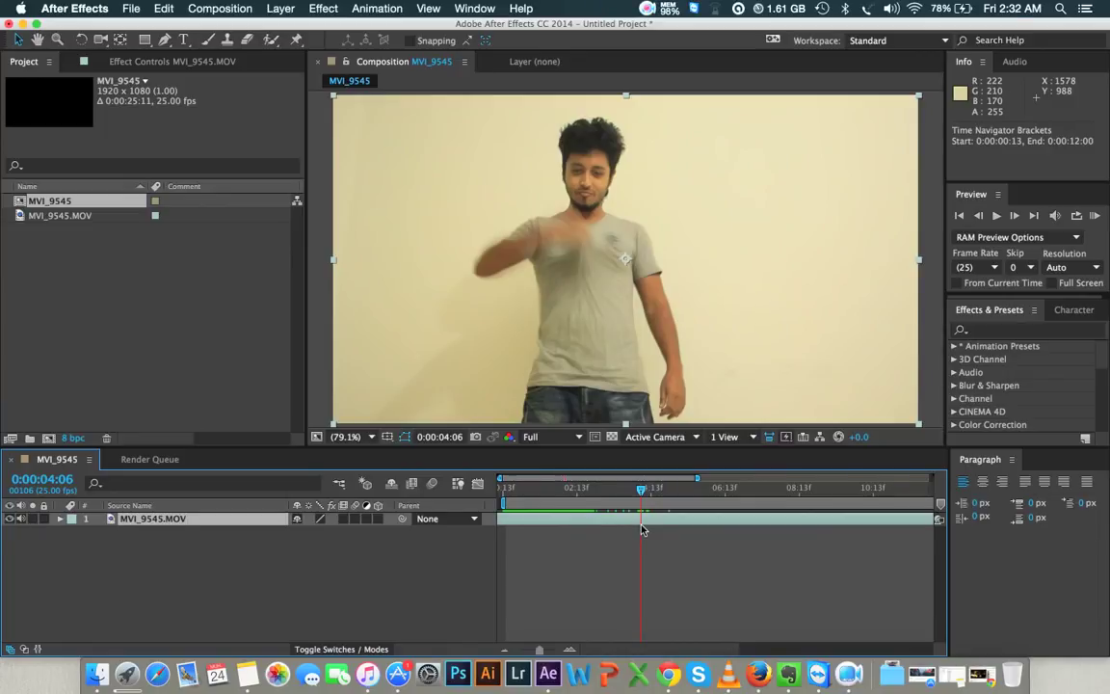
Step: Split the layer at 0:00:04:06 and trim the top layer to start at 0:00:19:22
key("super+d")
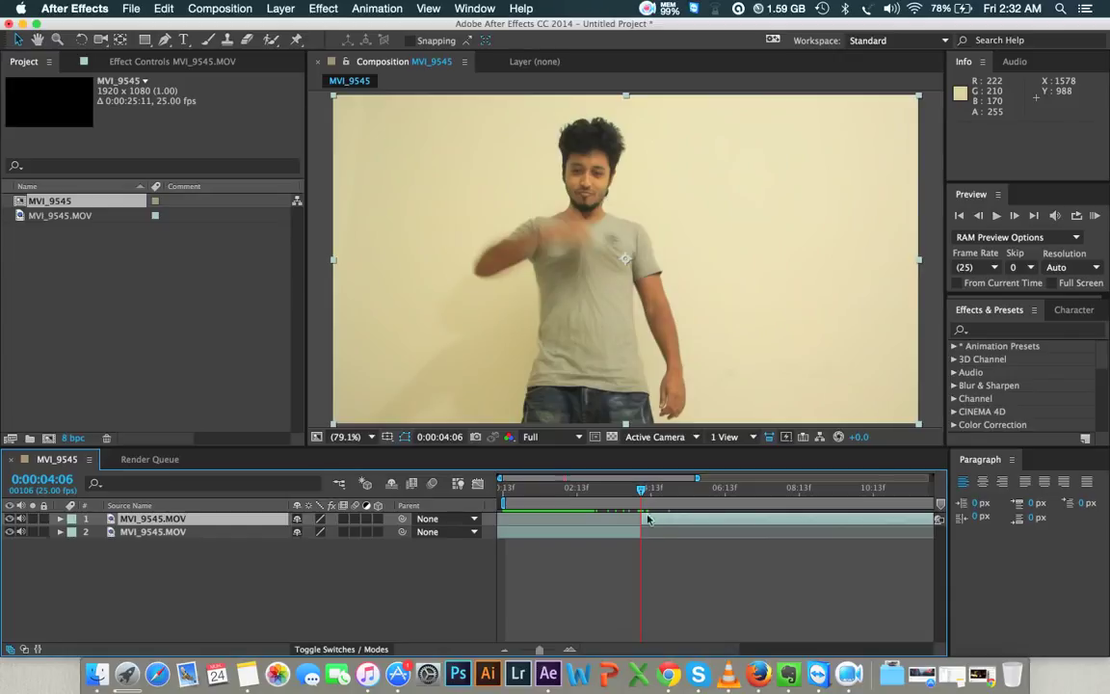
left_click_drag(643, 489, 892, 485)
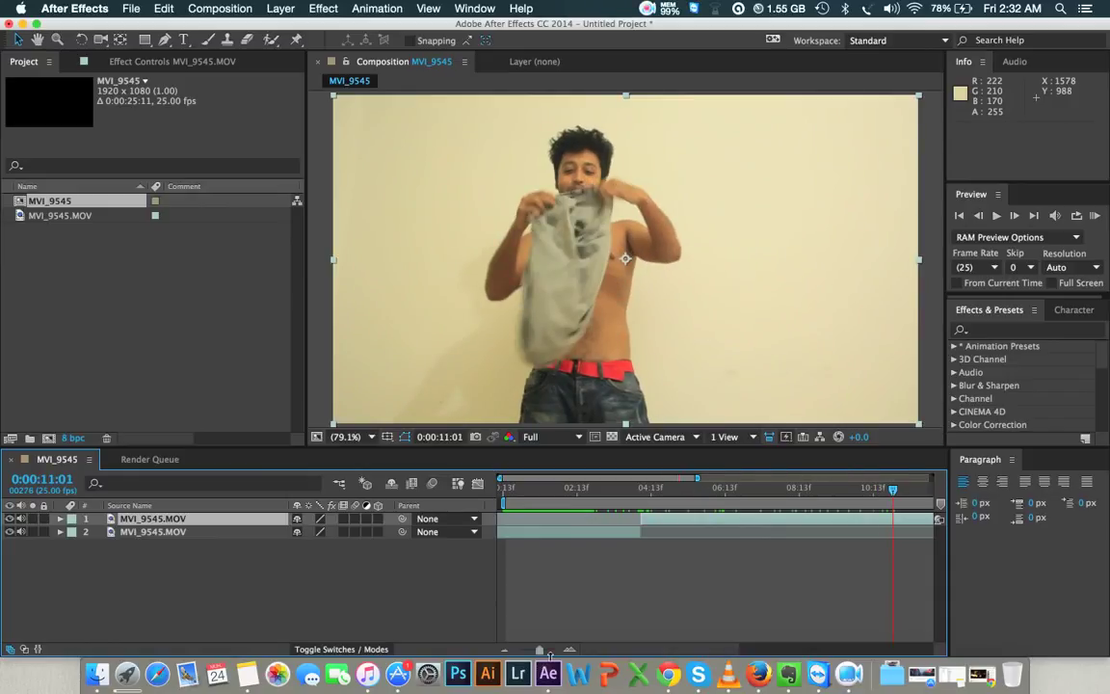
left_click_drag(541, 651, 520, 651)
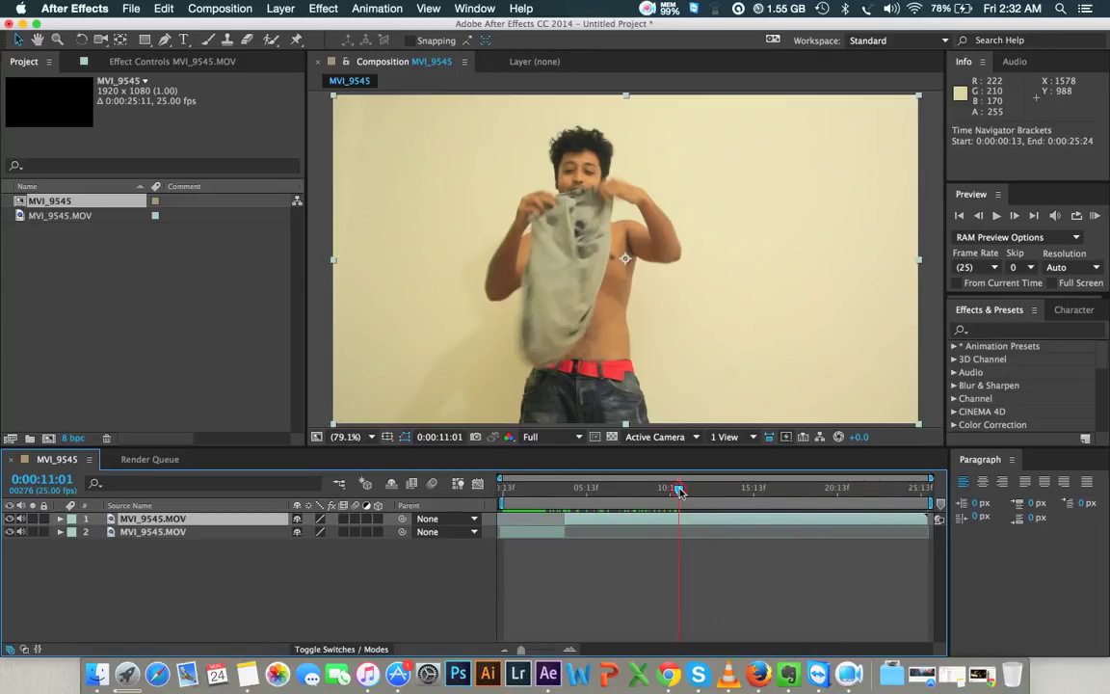
left_click_drag(679, 490, 779, 493)
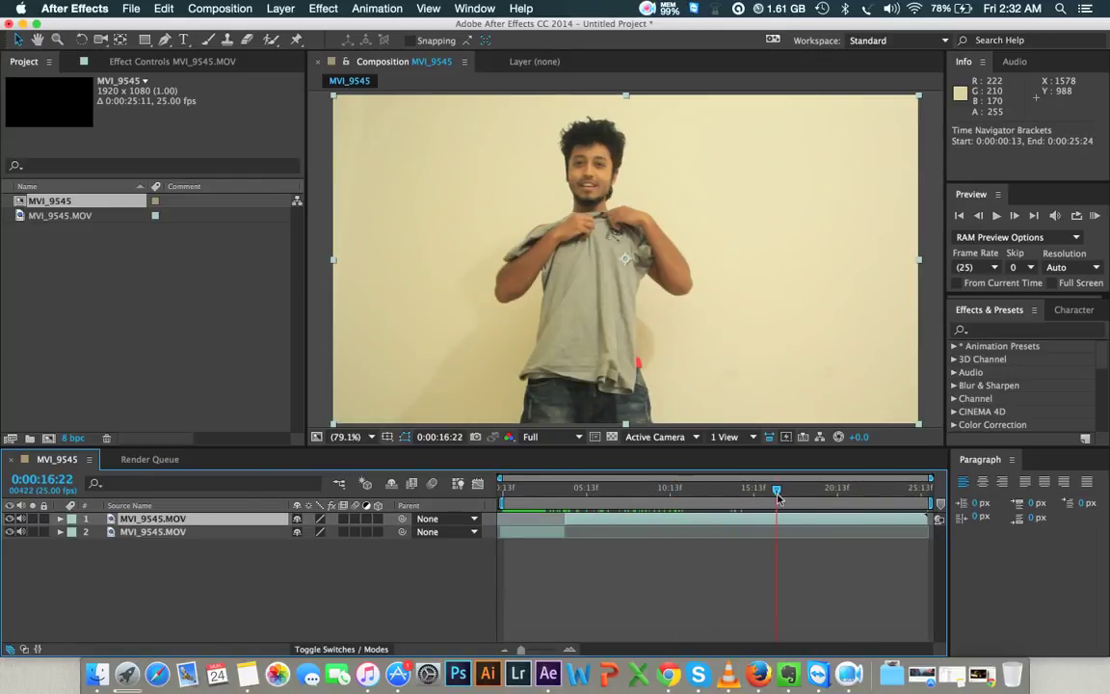
left_click_drag(778, 493, 829, 494)
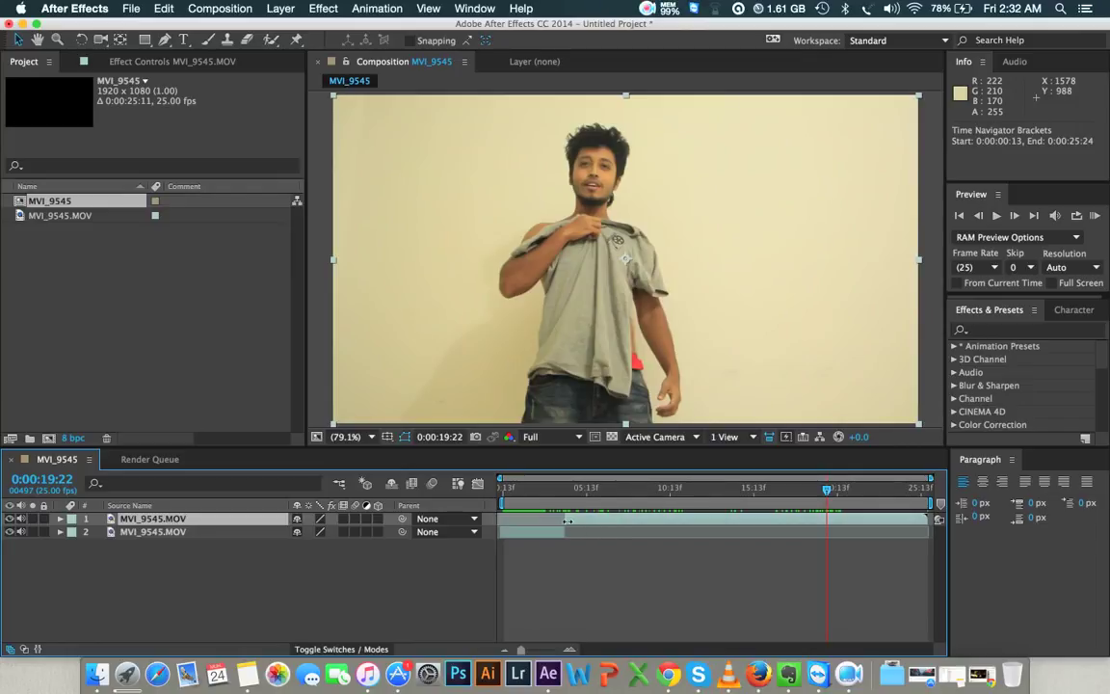
left_click_drag(567, 522, 819, 520)
Step: Move the trimmed part after the cut, end the work area near 10 seconds, and inspect 0:00:04:06–0:00:04:08
left_click_drag(744, 532, 590, 550)
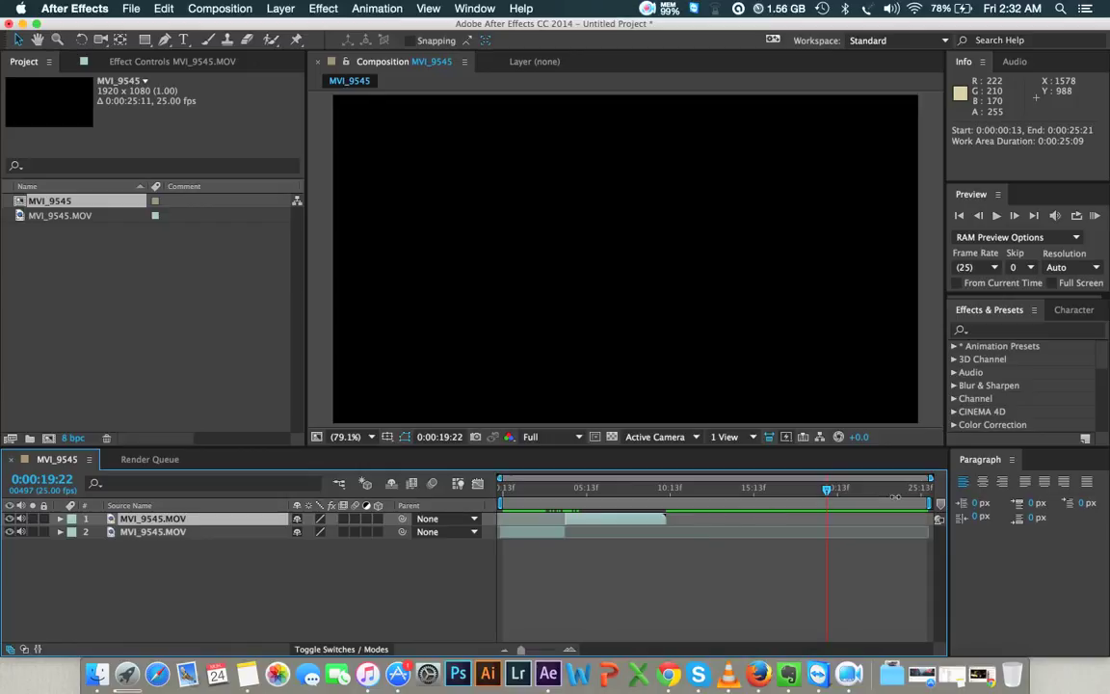
left_click_drag(932, 502, 668, 503)
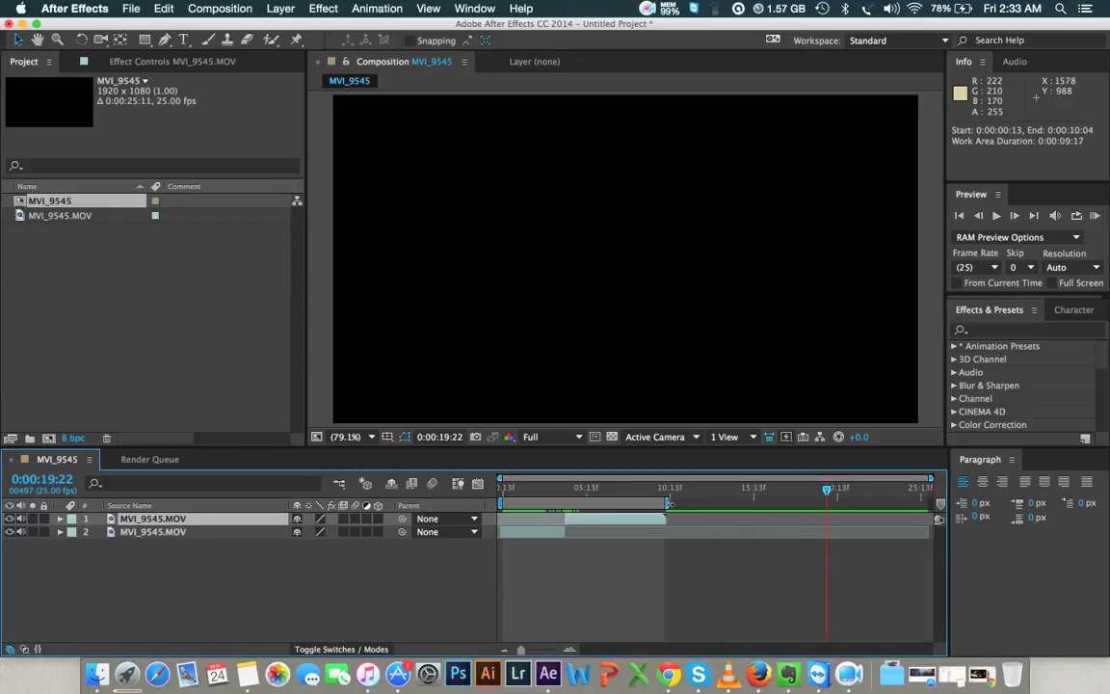
left_click_drag(589, 488, 565, 488)
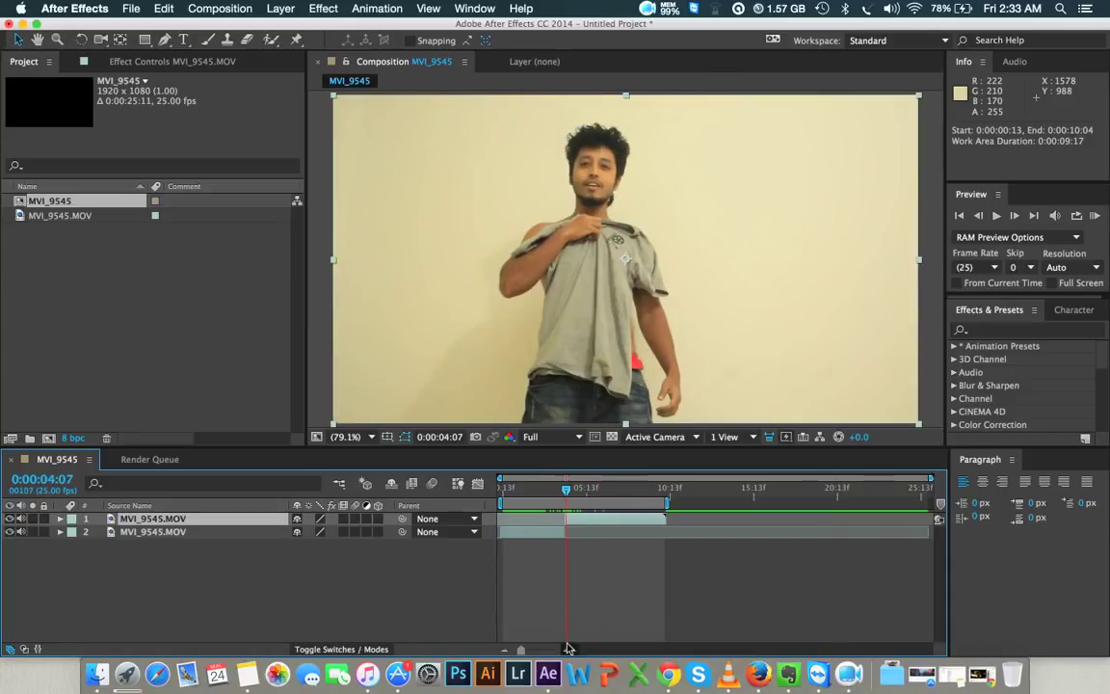
left_click_drag(522, 653, 555, 653)
left_click(696, 490)
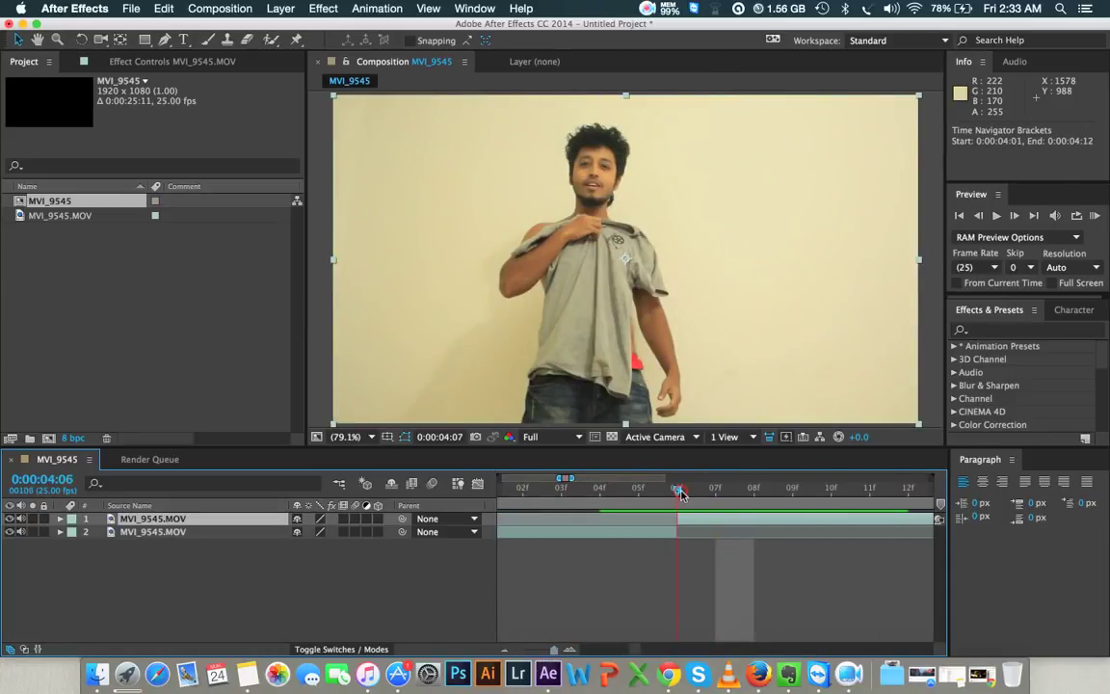
left_click_drag(697, 494, 824, 489)
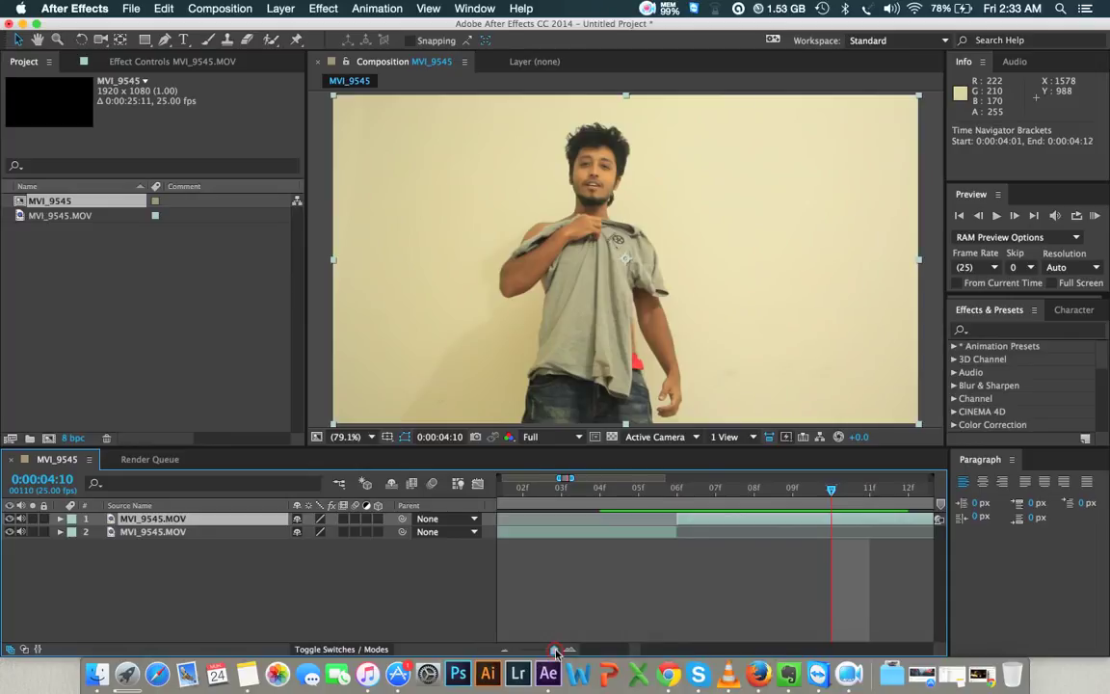
Step: Check frames around 0:00:04:13 and adjust where the top clip starts
left_click_drag(557, 651, 542, 650)
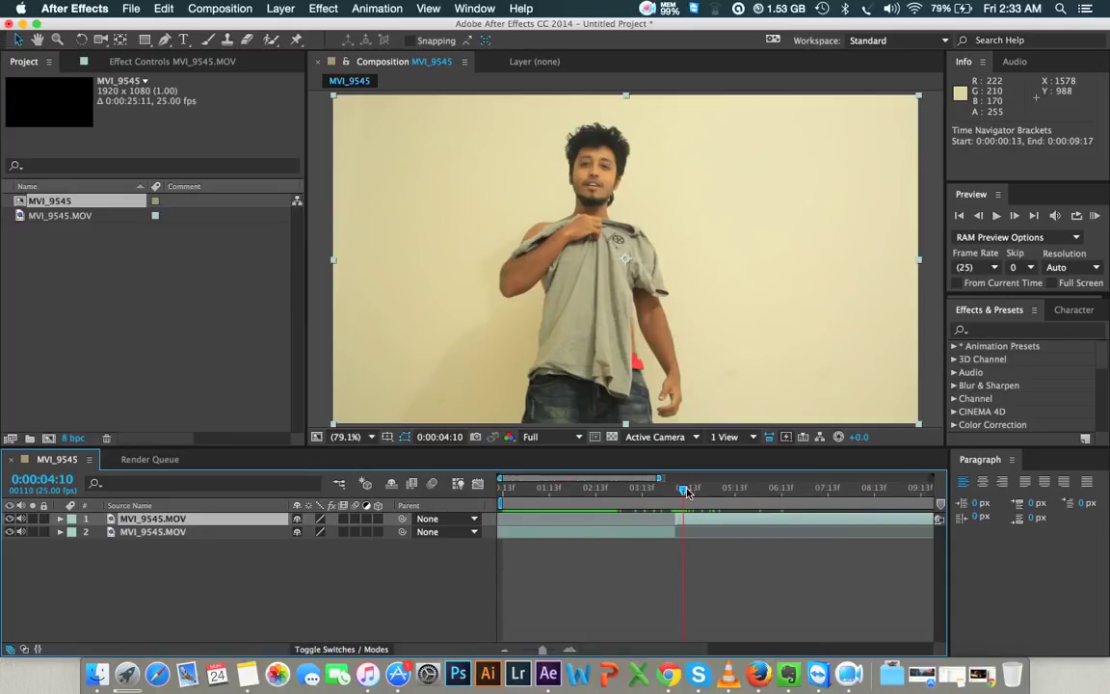
left_click_drag(684, 492, 691, 492)
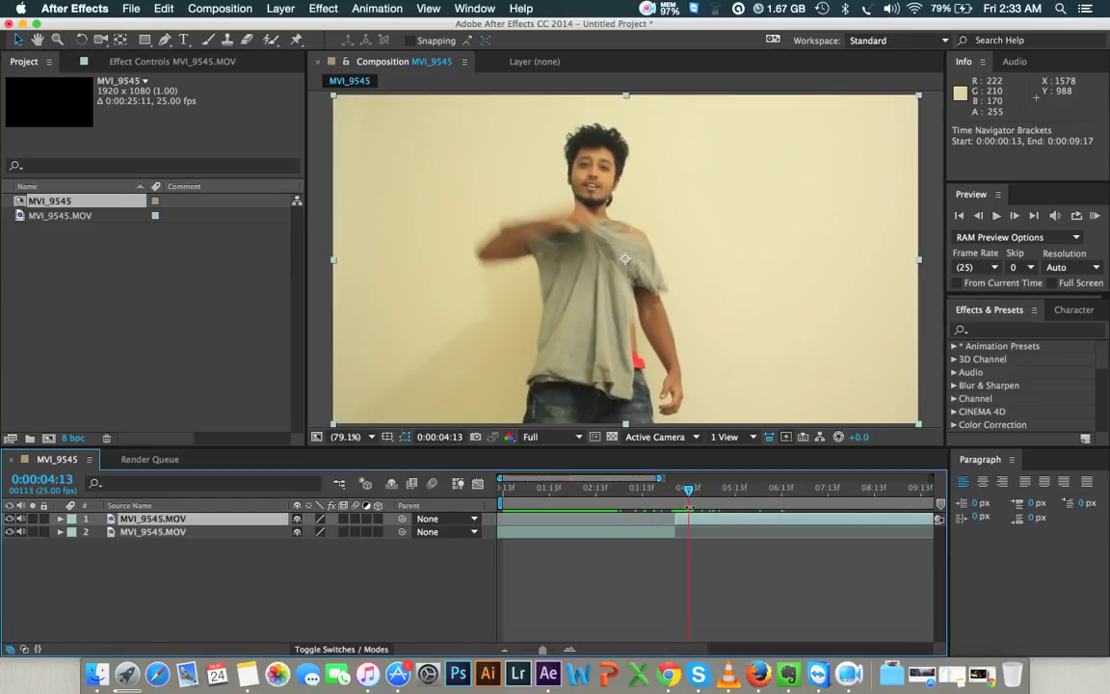
key("semicolon")
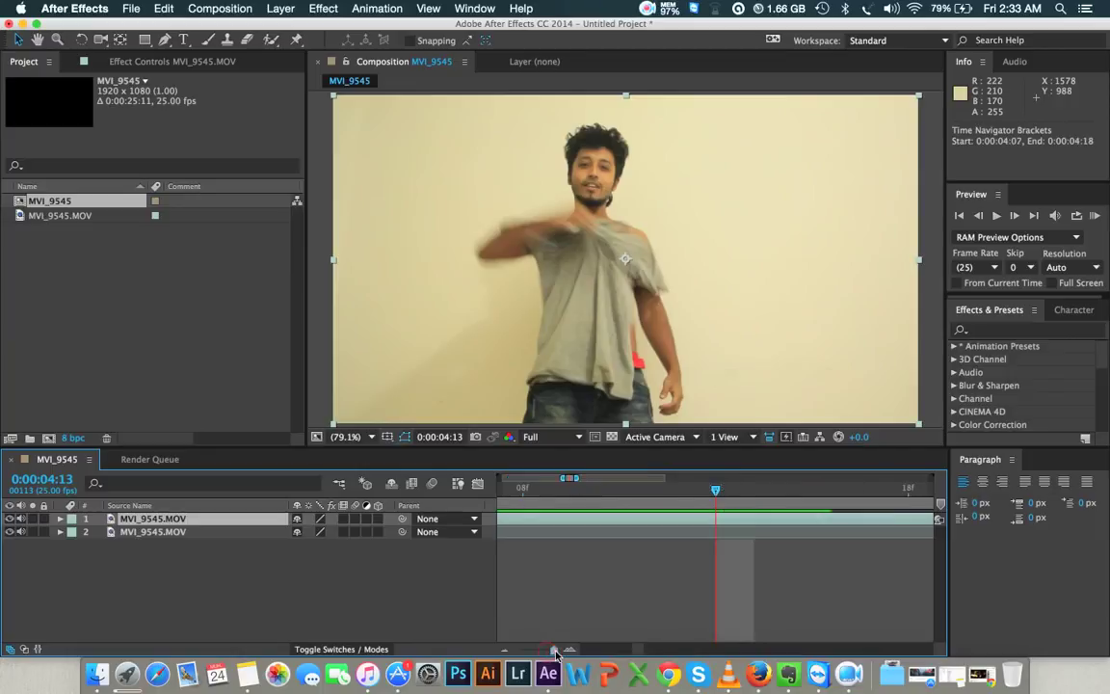
mouse_move(721, 493)
left_mouse_down()
mouse_move(756, 492)
mouse_move(682, 494)
mouse_move(705, 494)
left_mouse_up()
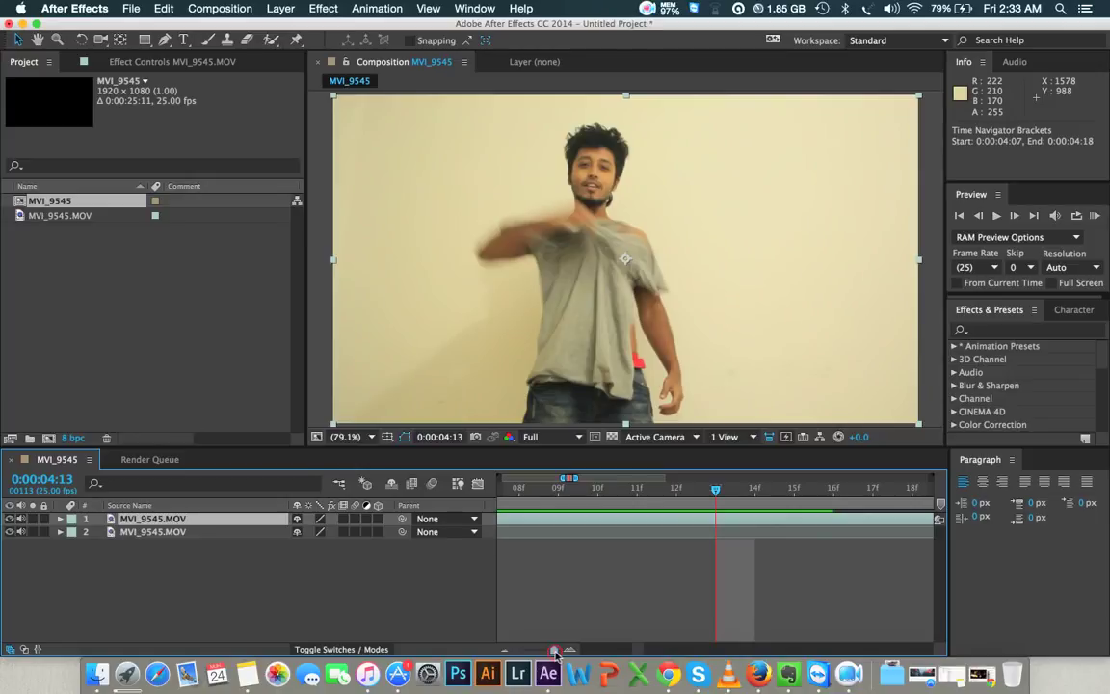
left_click_drag(555, 651, 551, 654)
mouse_move(685, 520)
left_mouse_down()
mouse_move(719, 521)
mouse_move(698, 529)
left_mouse_up()
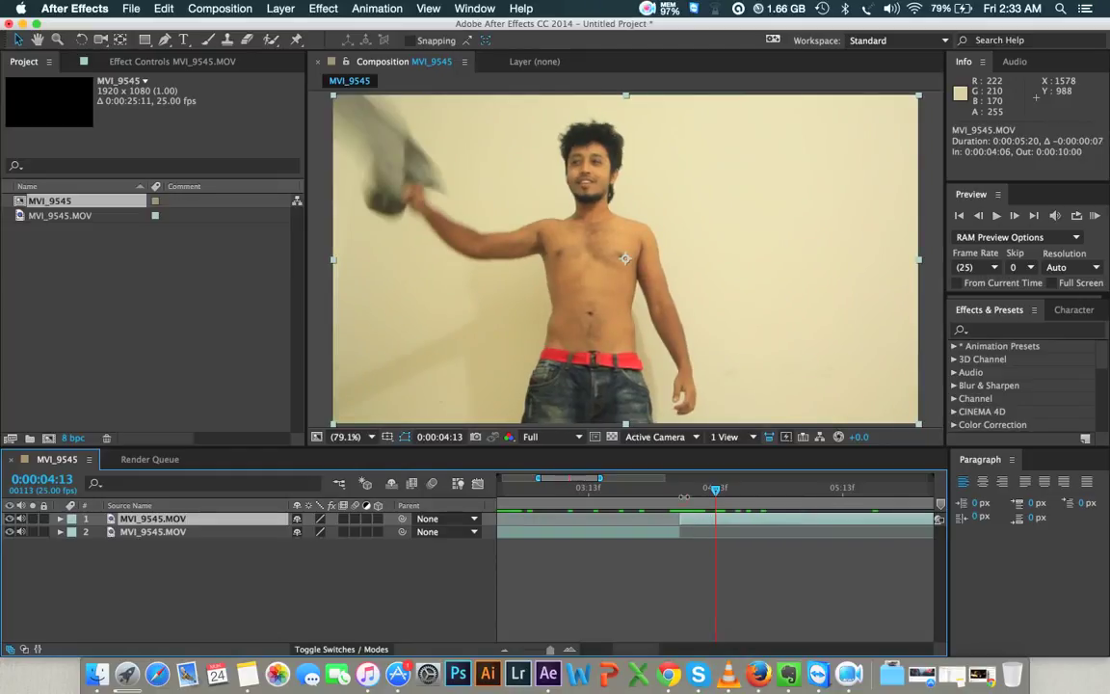
Step: Compare frames 0:00:04:05 to 0:00:04:07 one at a time to confirm the cut point
left_click(680, 491)
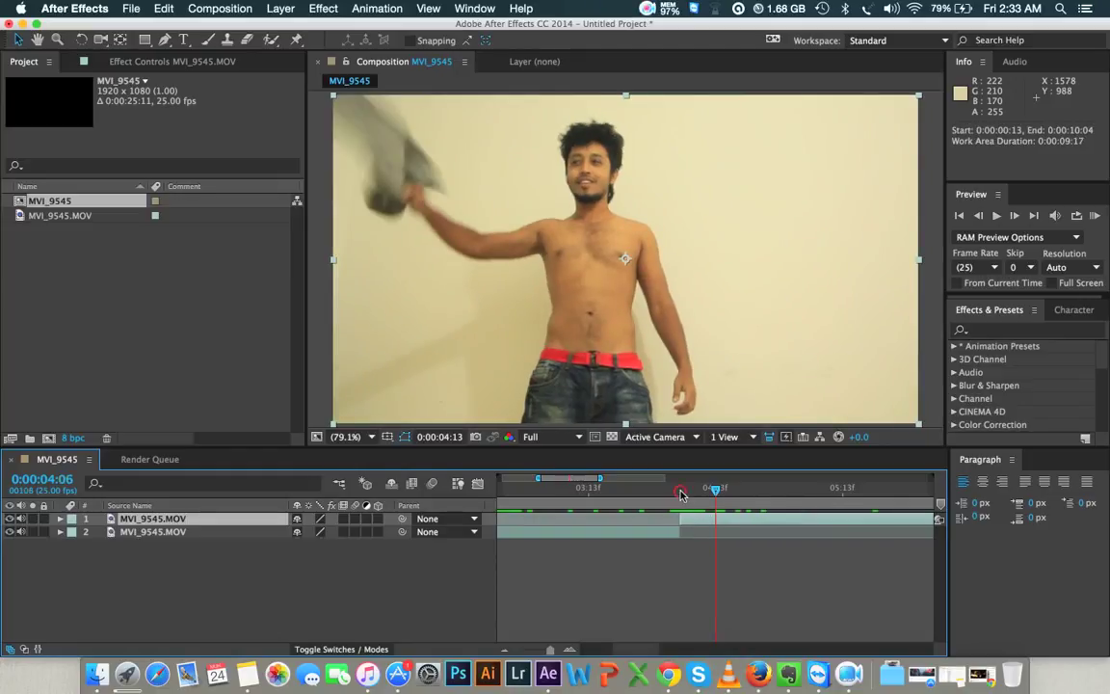
left_click(566, 646)
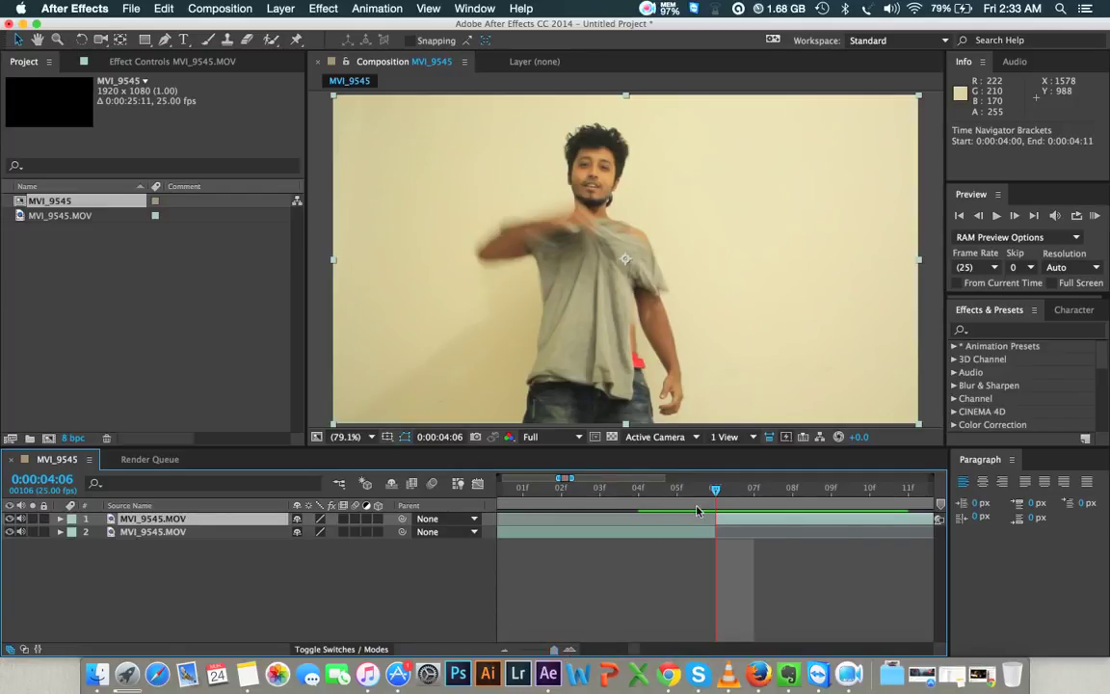
key("Page_Up")
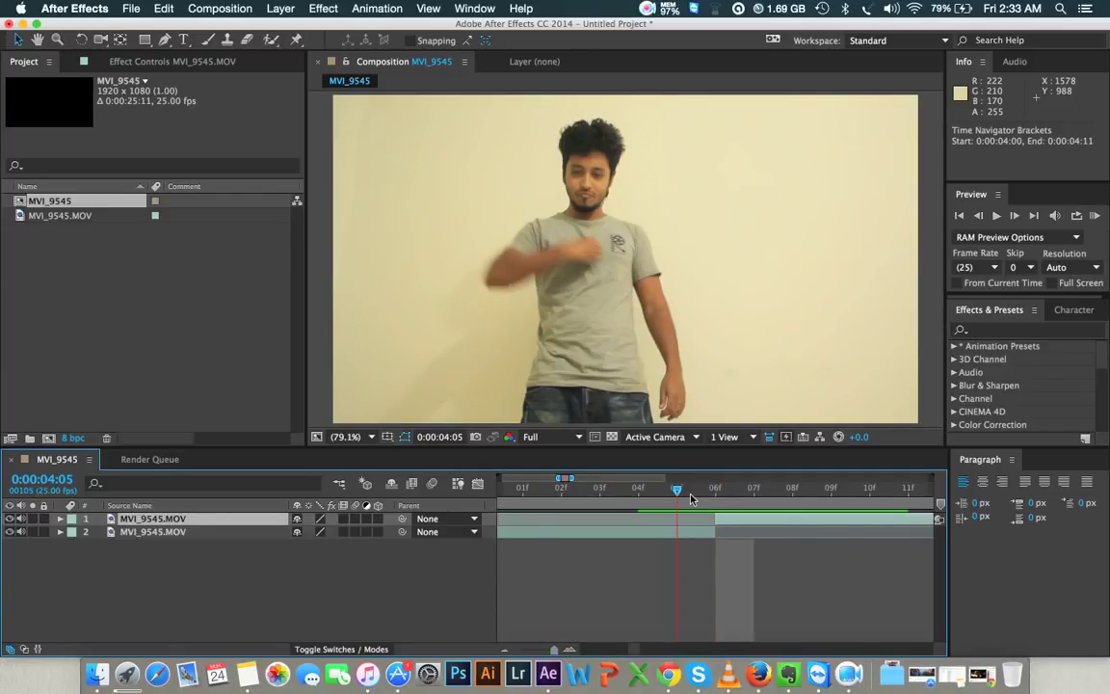
key("Page_Down")
key("Page_Down")
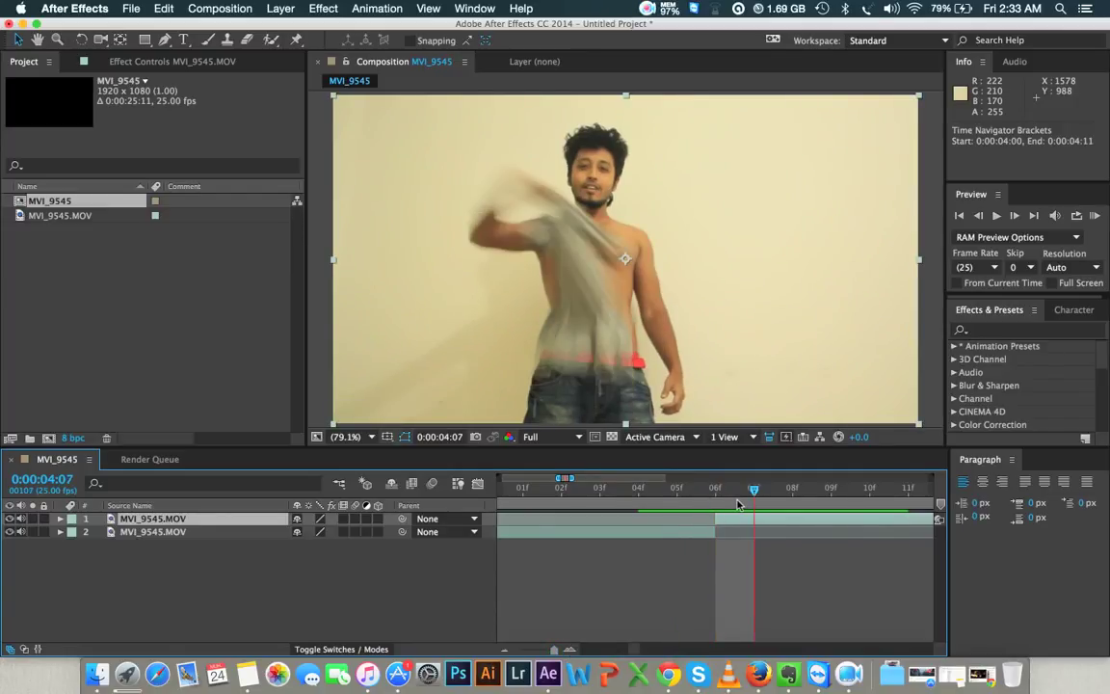
key("Page_Up")
key("Page_Down")
key("Page_Up")
key("Page_Up")
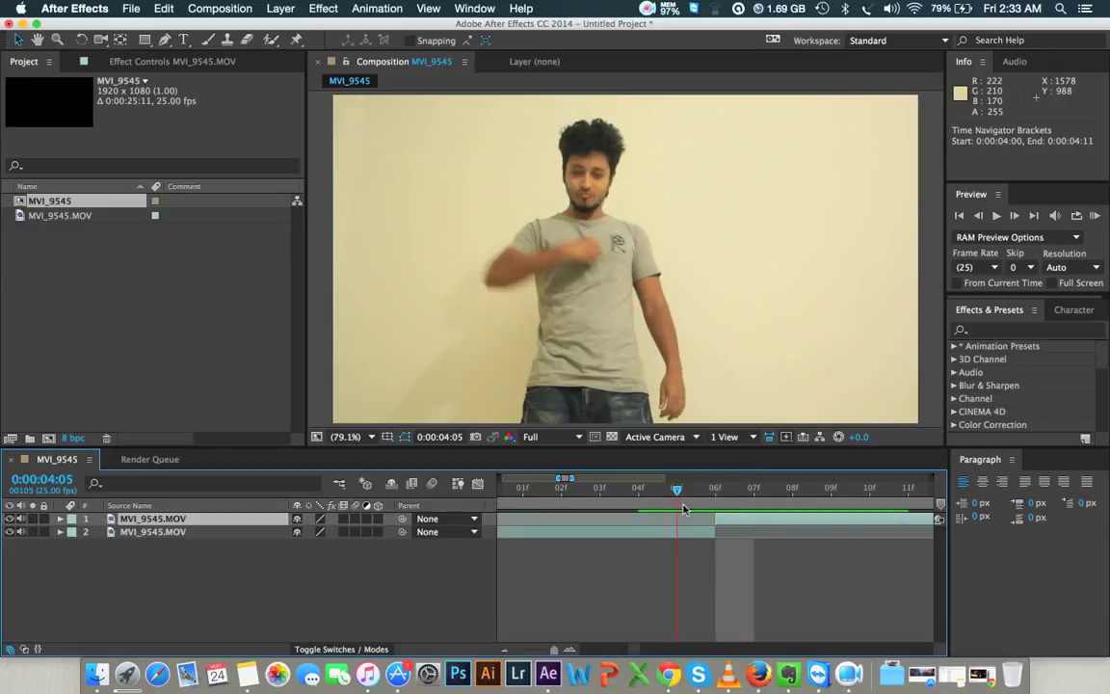
left_click_drag(557, 653, 520, 651)
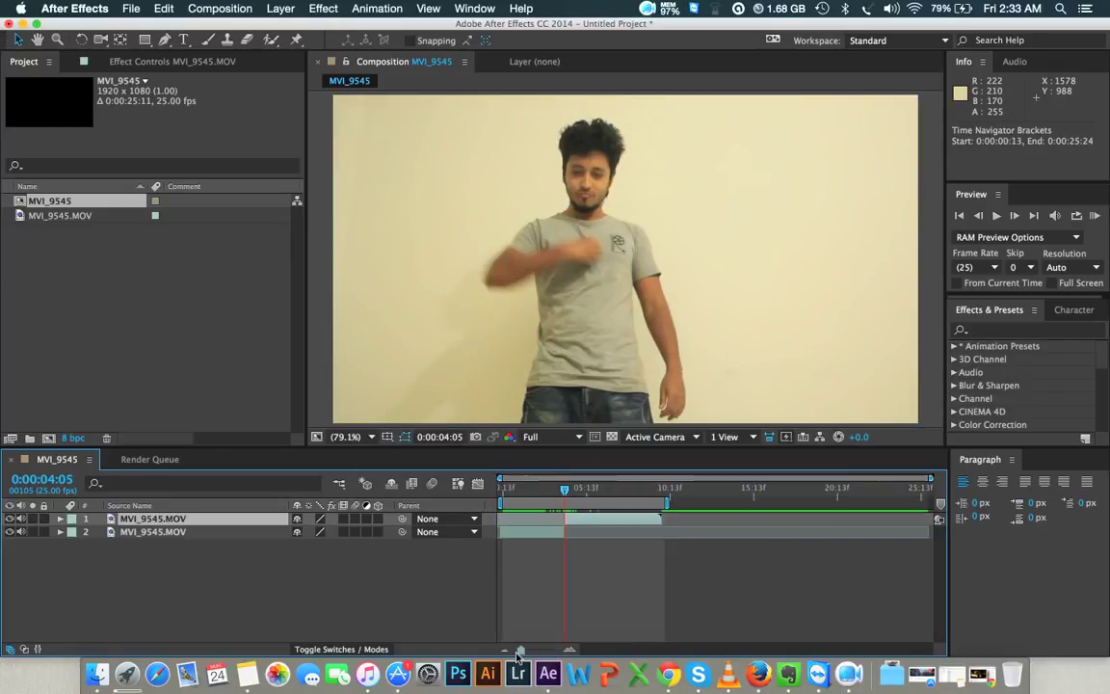
Step: End the work area at 0:00:09:21, trim the comp to 0:00:09:09, and start a RAM preview
left_click_drag(668, 503, 663, 502)
right_click(638, 502)
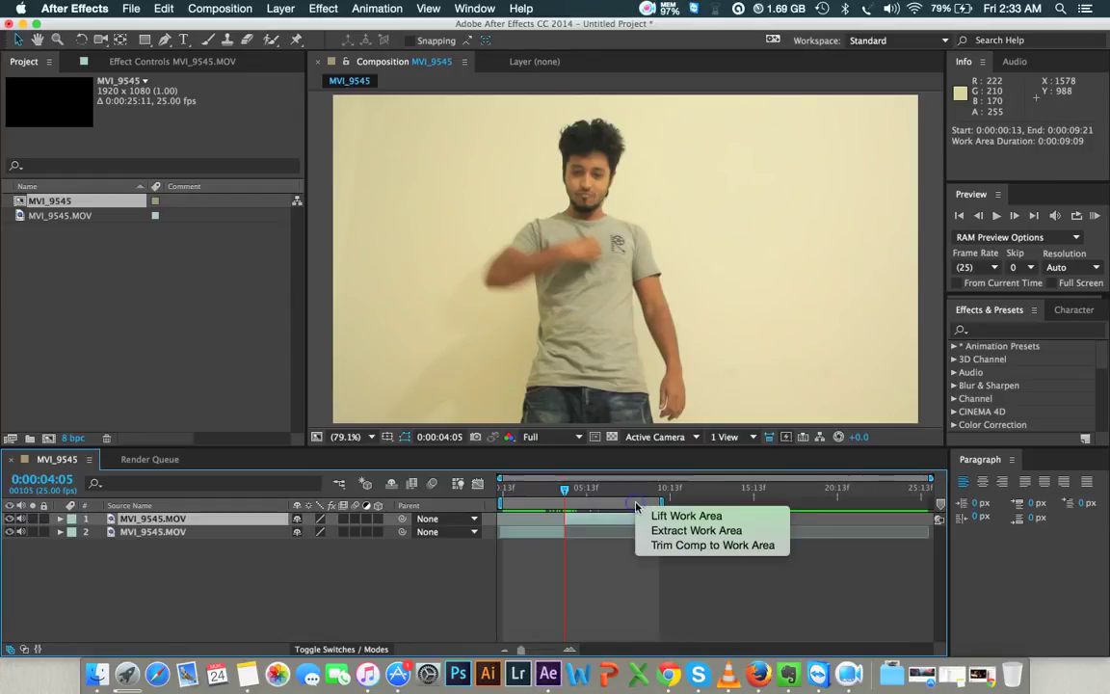
left_click(664, 542)
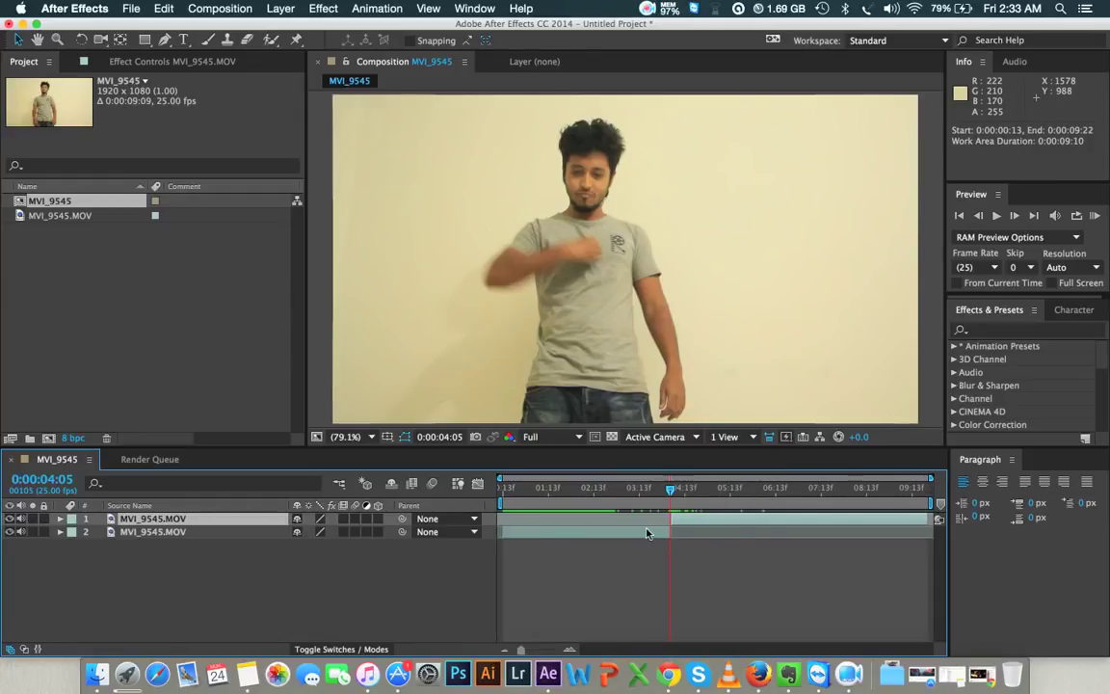
left_click(1094, 216)
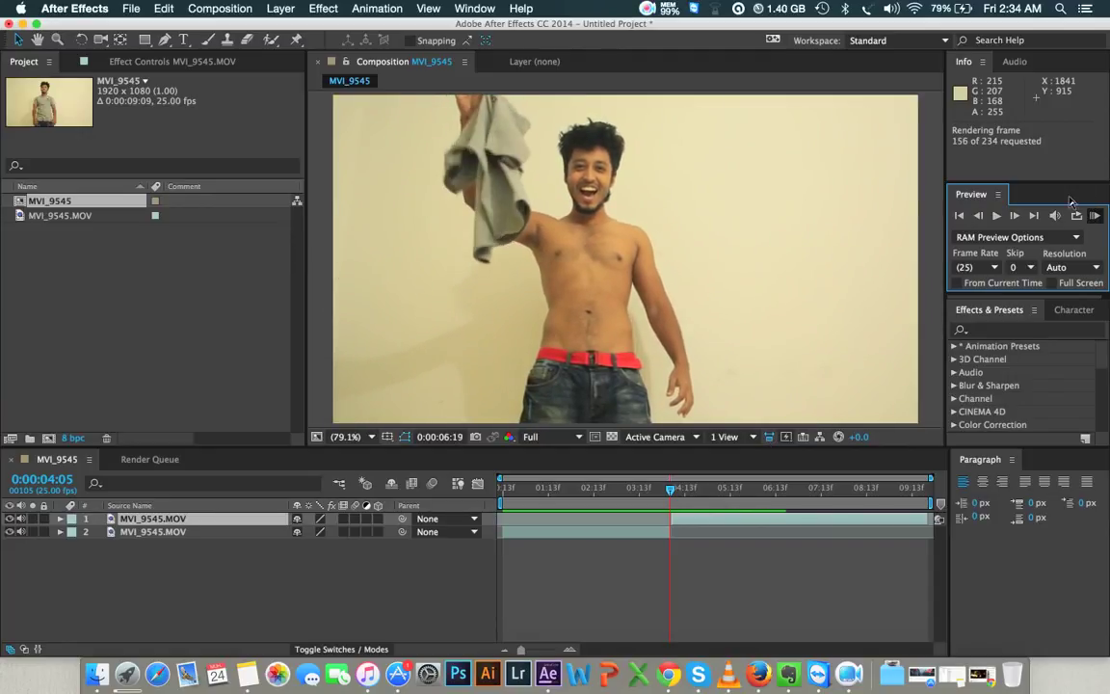
Step: Play the cached RAM preview twice to watch the grey T-shirt vanish, stopping playback each time
left_click(1095, 216)
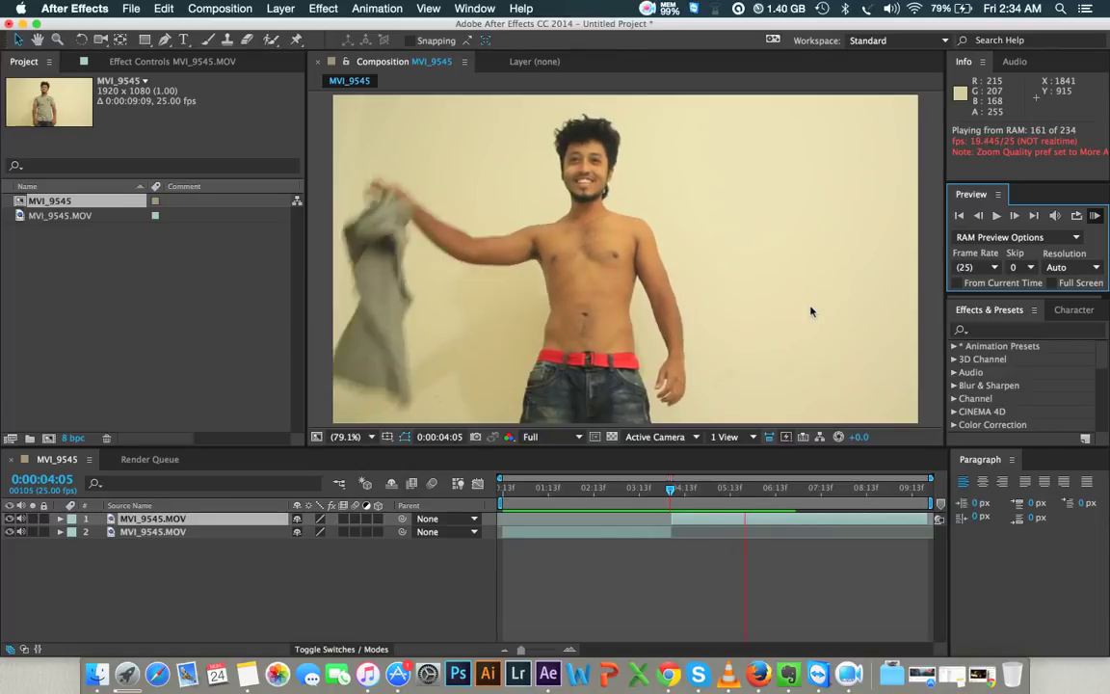
key("space")
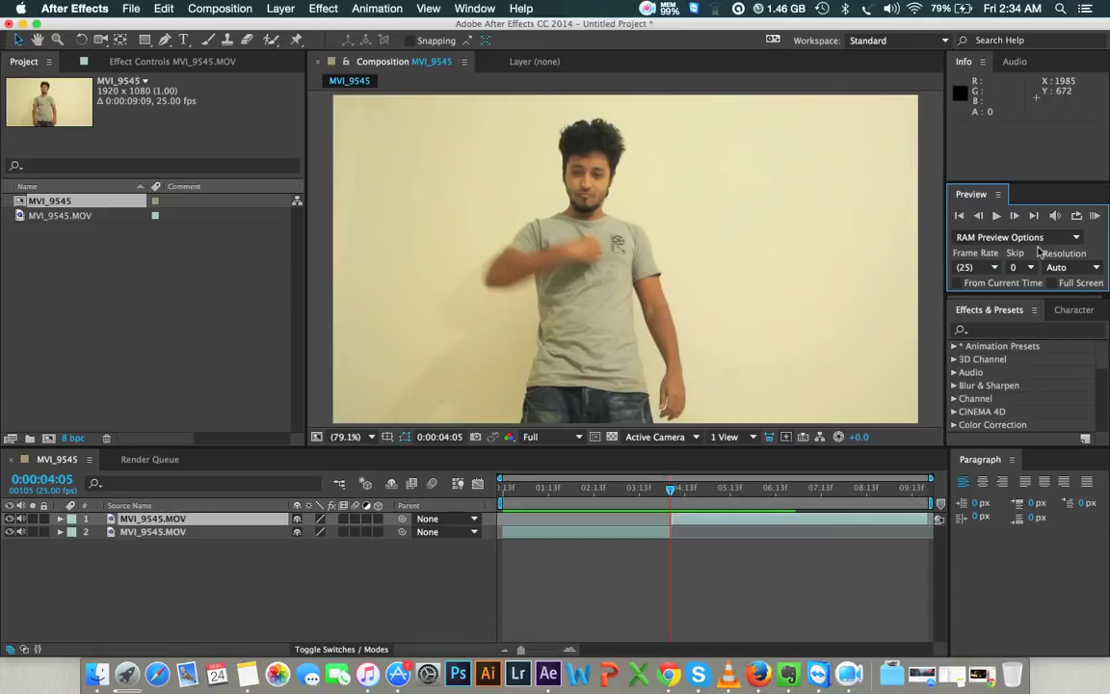
left_click(1095, 215)
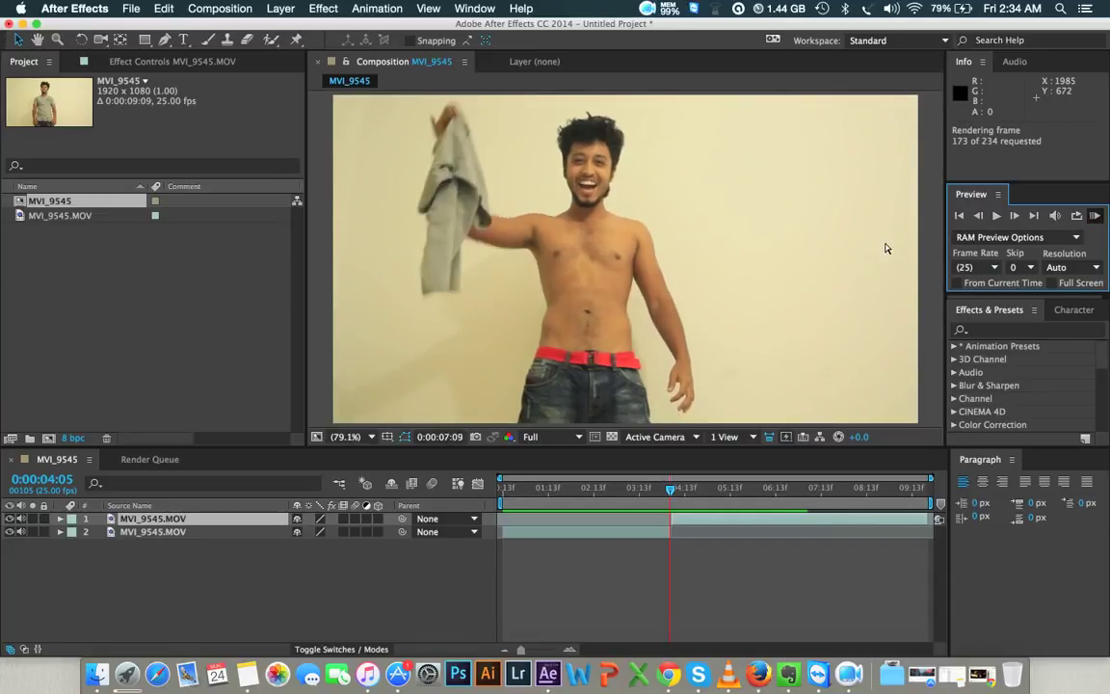
left_click(1096, 217)
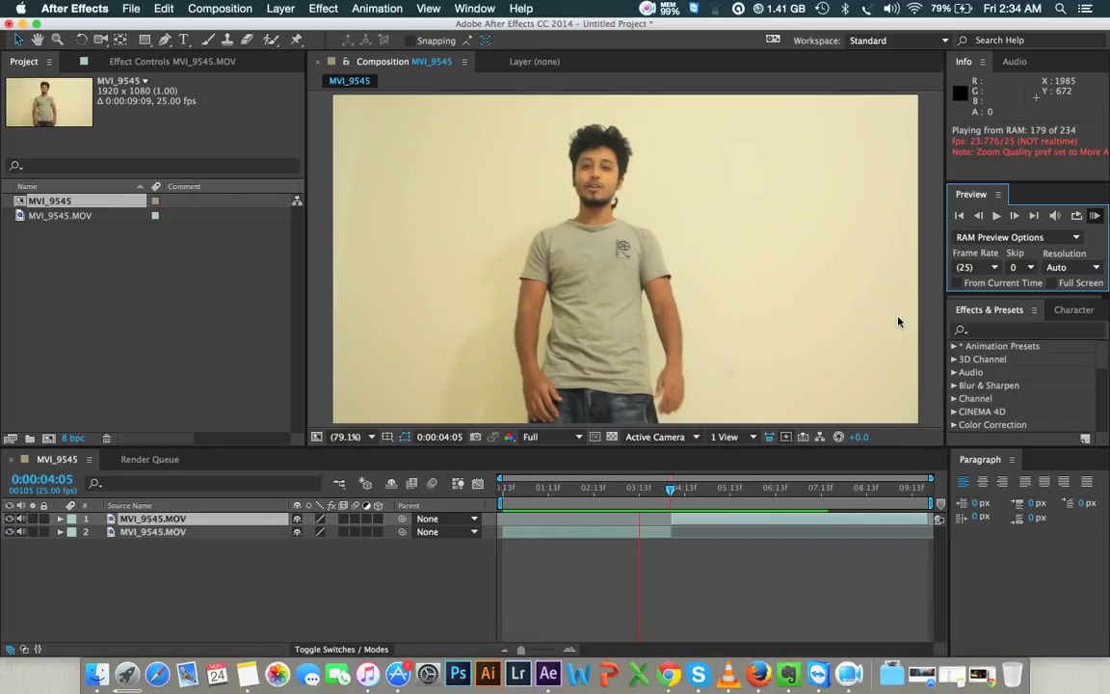
left_click(802, 325)
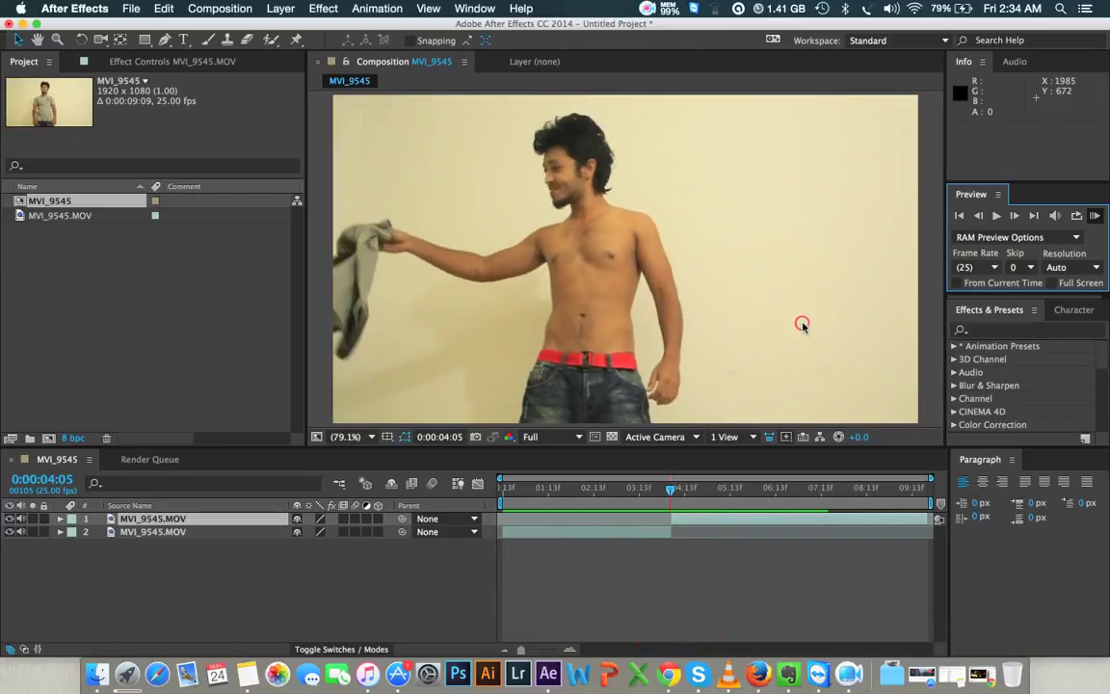